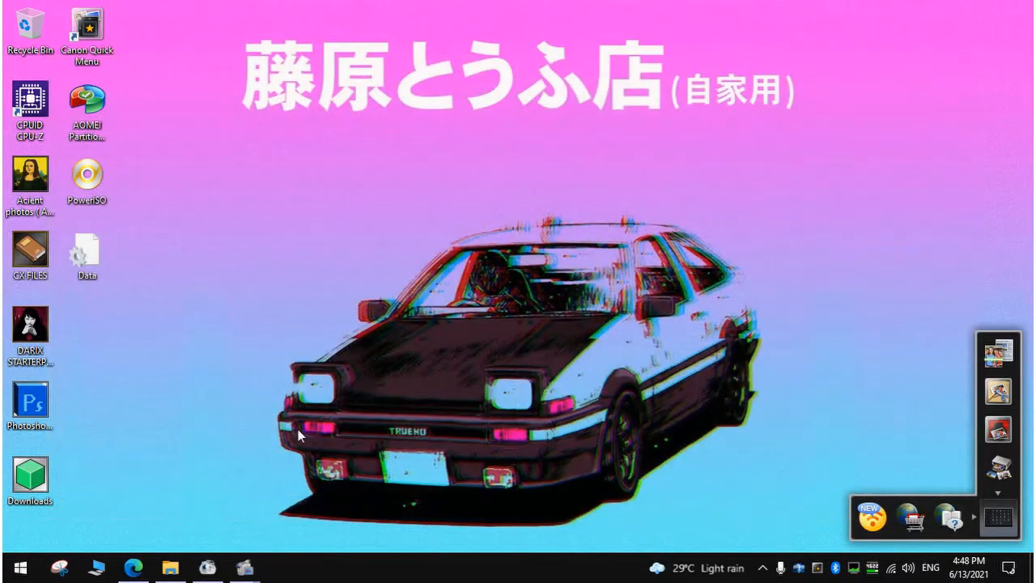
# Search Windows for "power option" and check which power plan is selected in Power Options
pyautogui.click(24, 568)
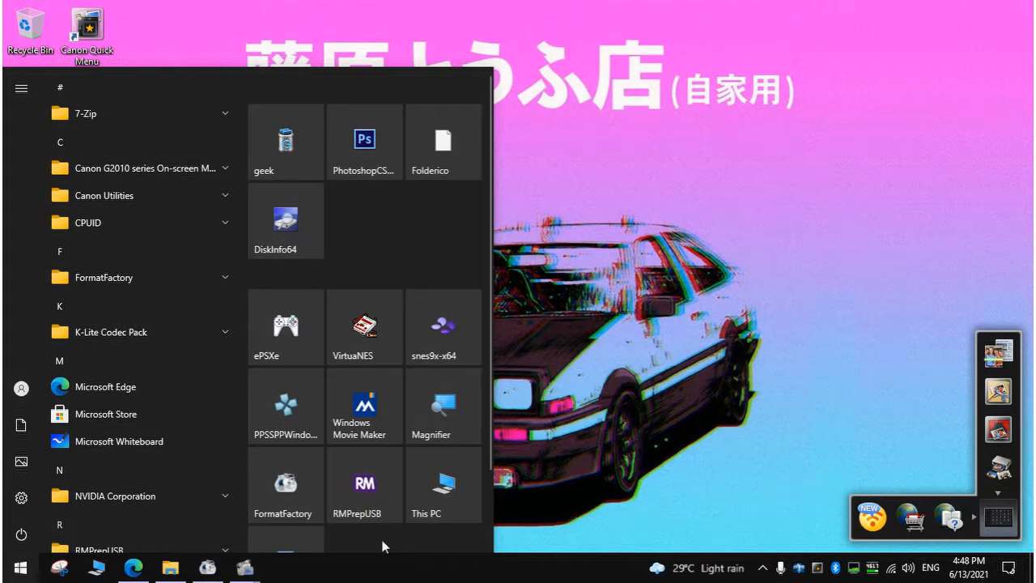
pyautogui.write('power')
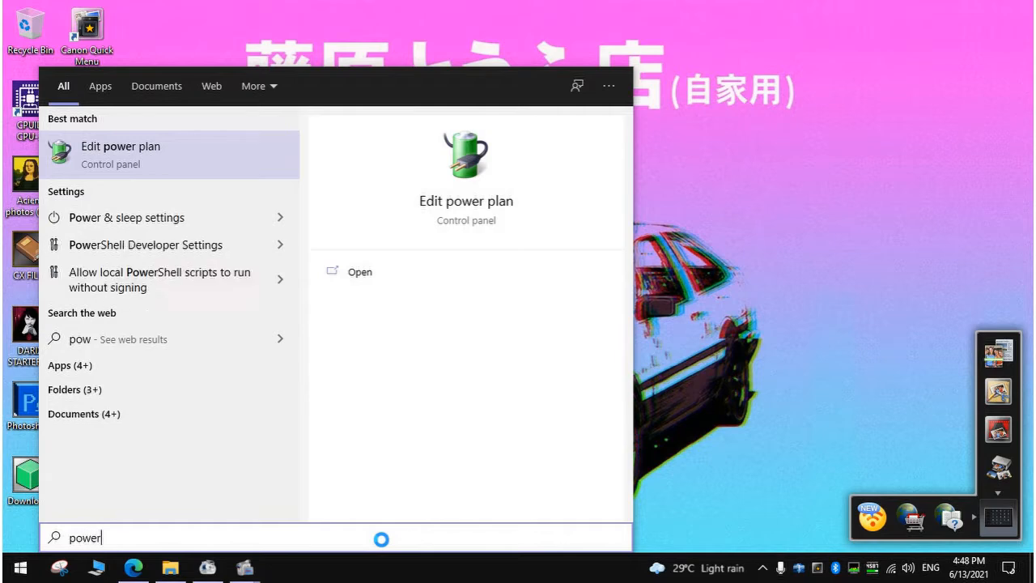
pyautogui.write(' option')
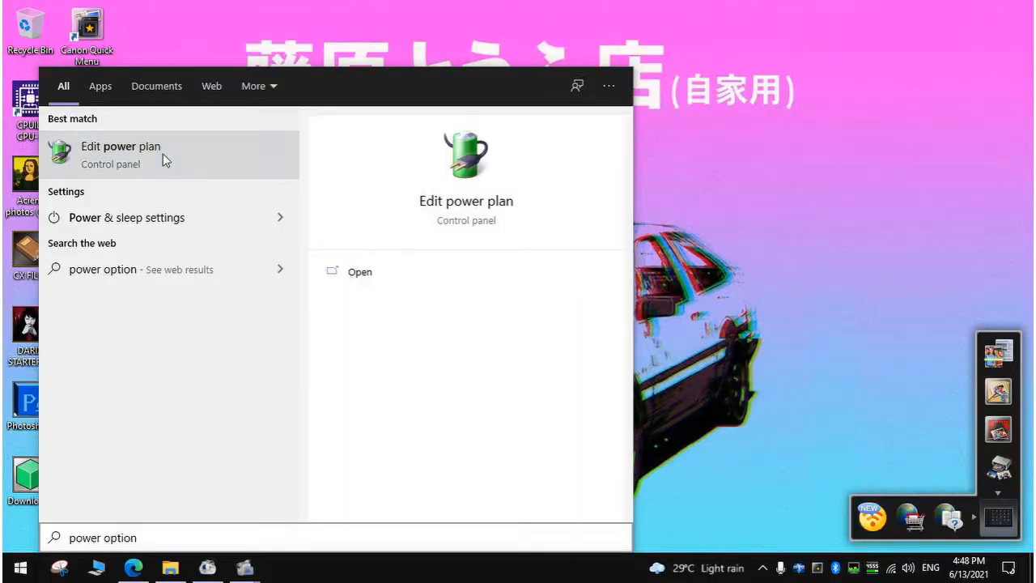
pyautogui.click(219, 188)
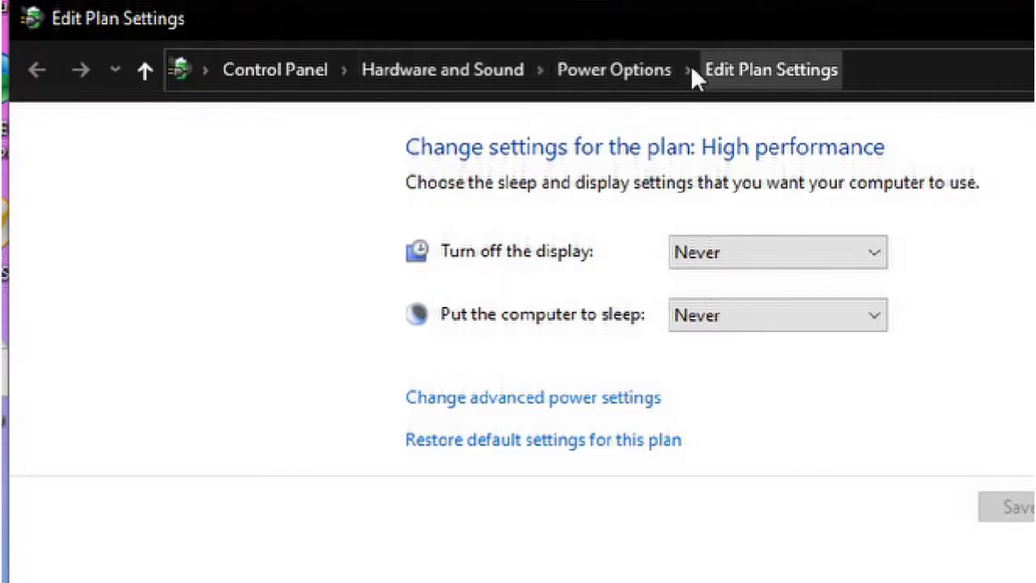
pyautogui.click(641, 74)
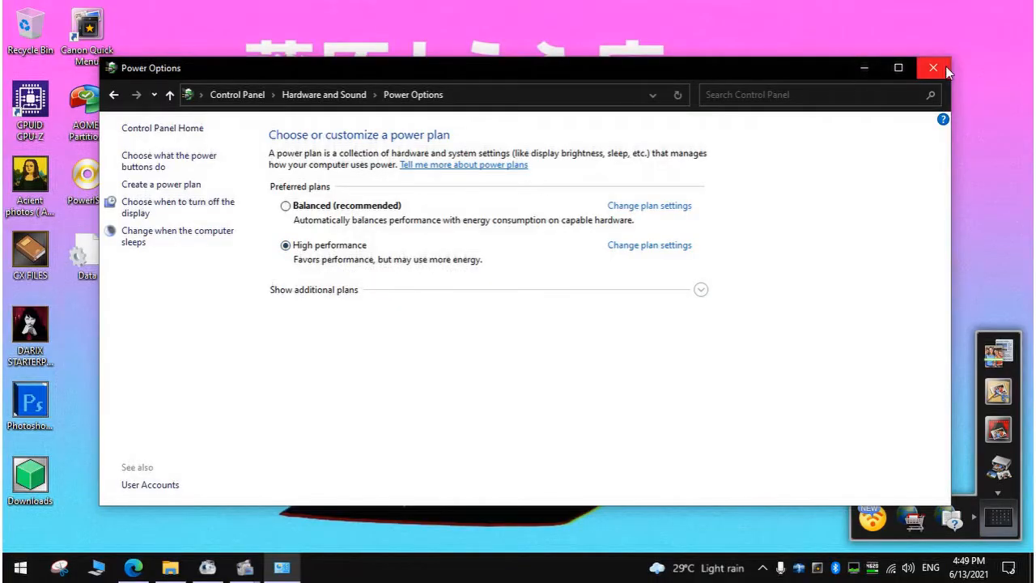
pyautogui.click(934, 68)
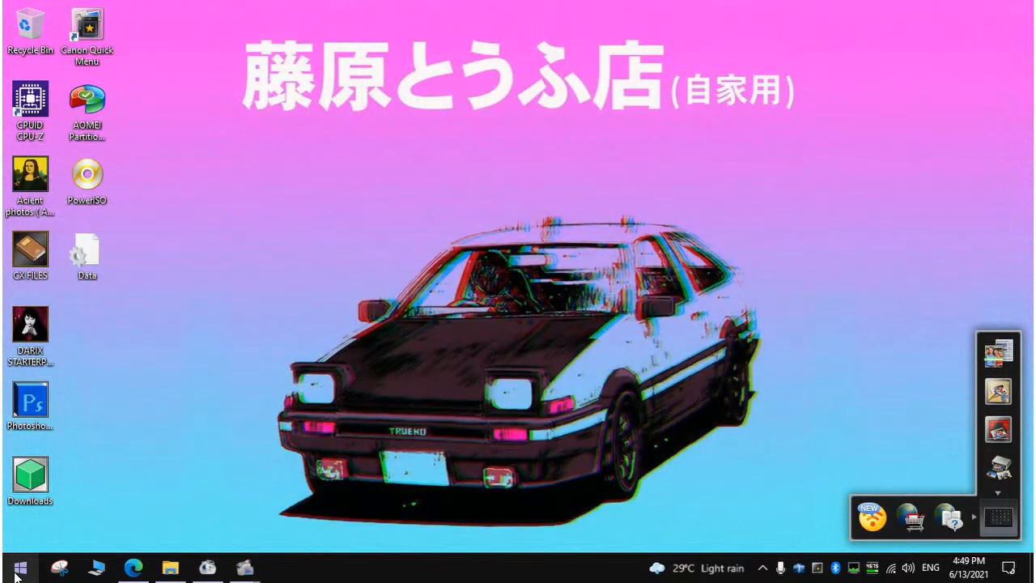
# Turn off letting apps run in the background in the Windows privacy settings and close Settings
pyautogui.click(18, 570)
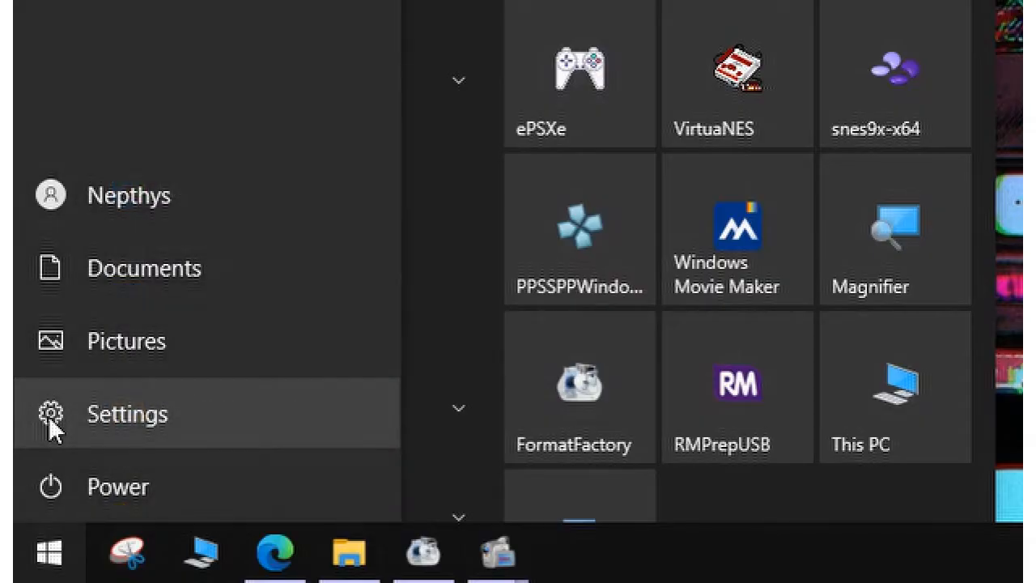
pyautogui.click(48, 417)
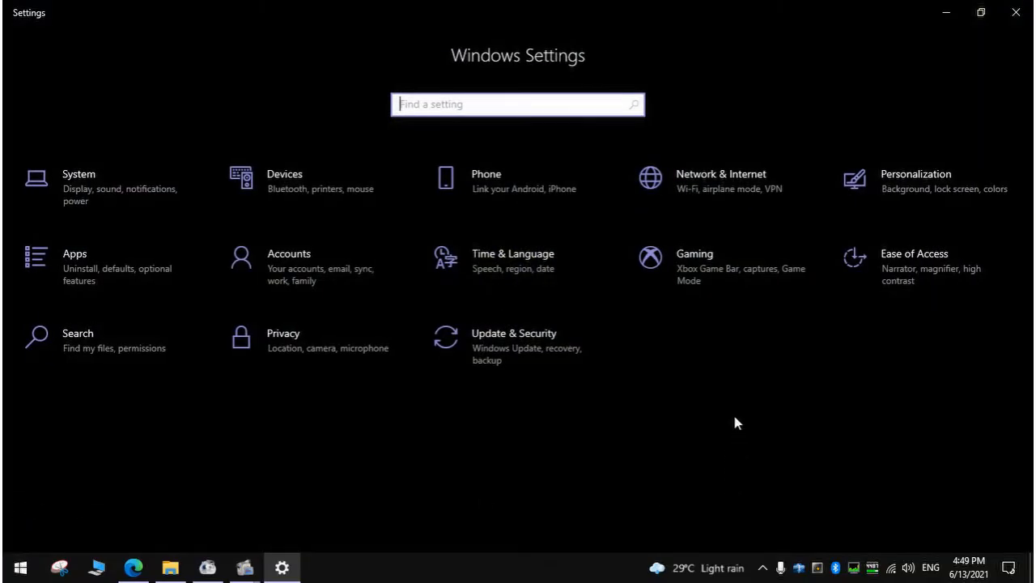
pyautogui.click(293, 346)
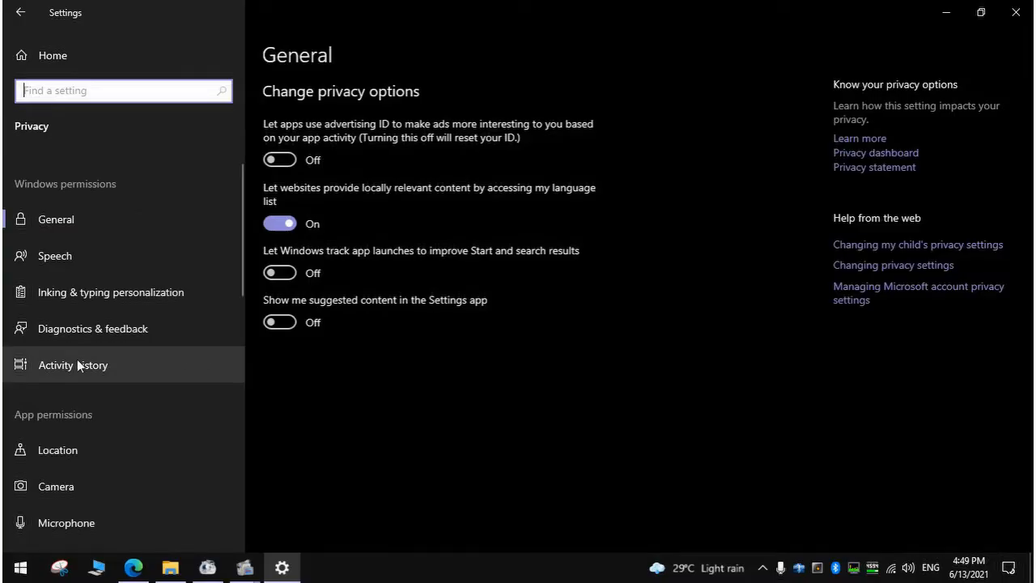
pyautogui.scroll(-5, 49, 400)
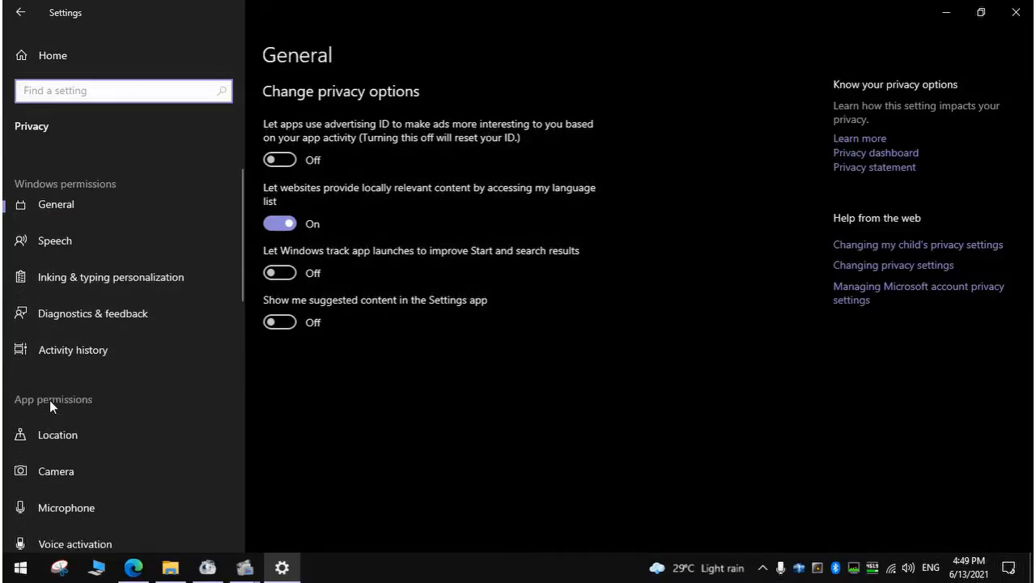
pyautogui.scroll(-10, 49, 400)
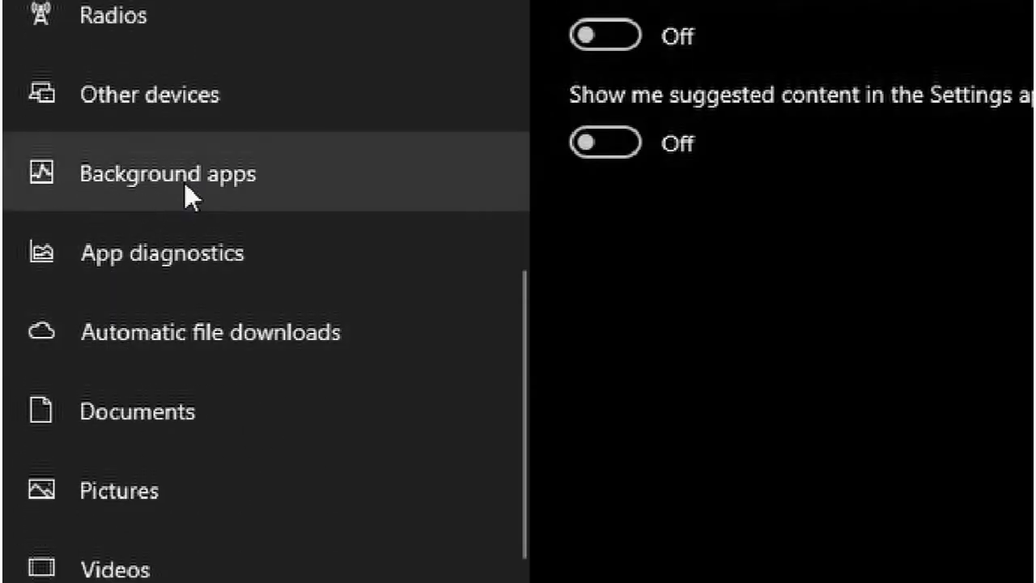
pyautogui.click(184, 181)
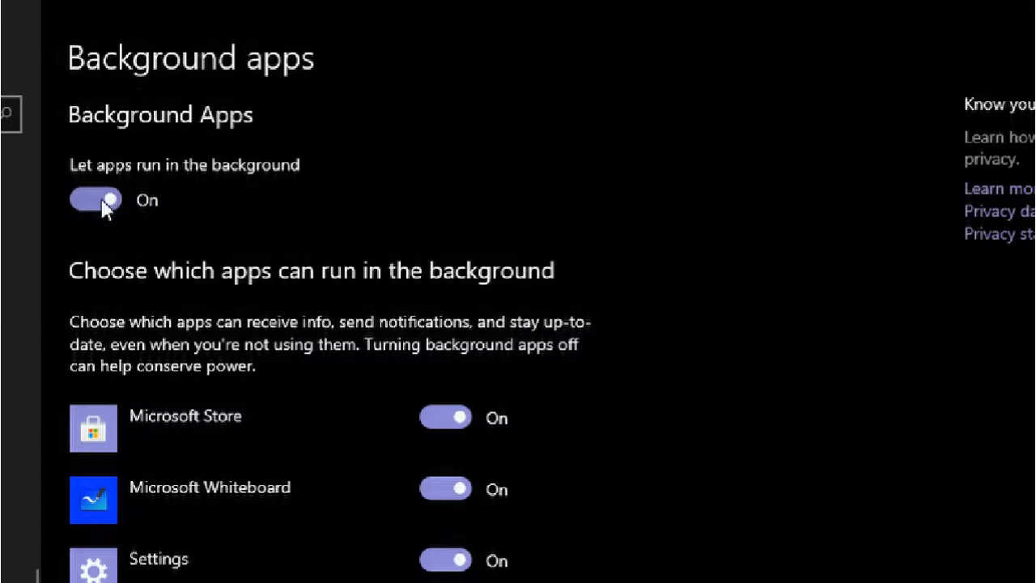
pyautogui.click(282, 147)
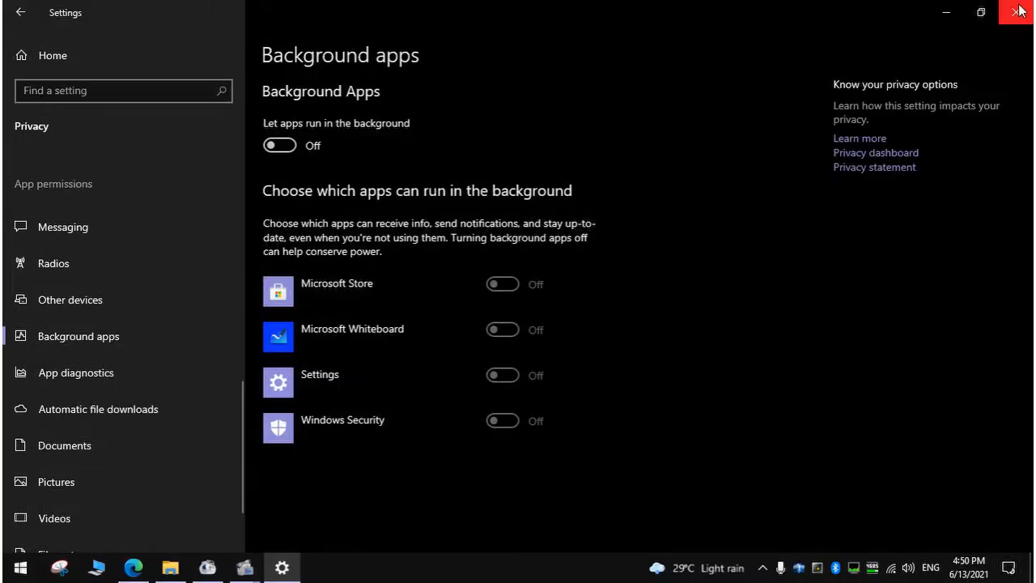
pyautogui.click(1018, 11)
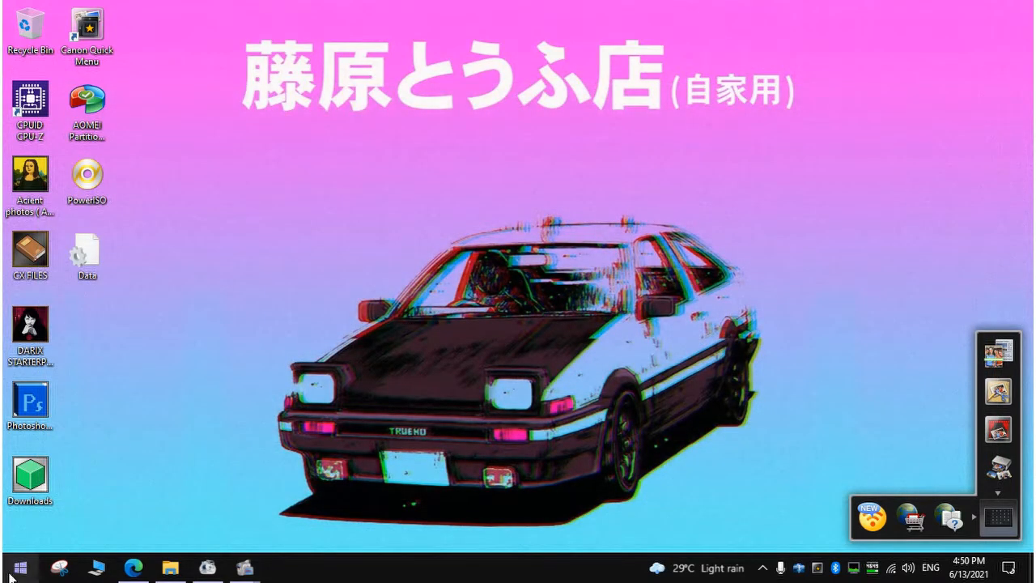
# Open System Properties through the system protection settings related to the PC's About page
pyautogui.click(20, 568)
pyautogui.click(22, 503)
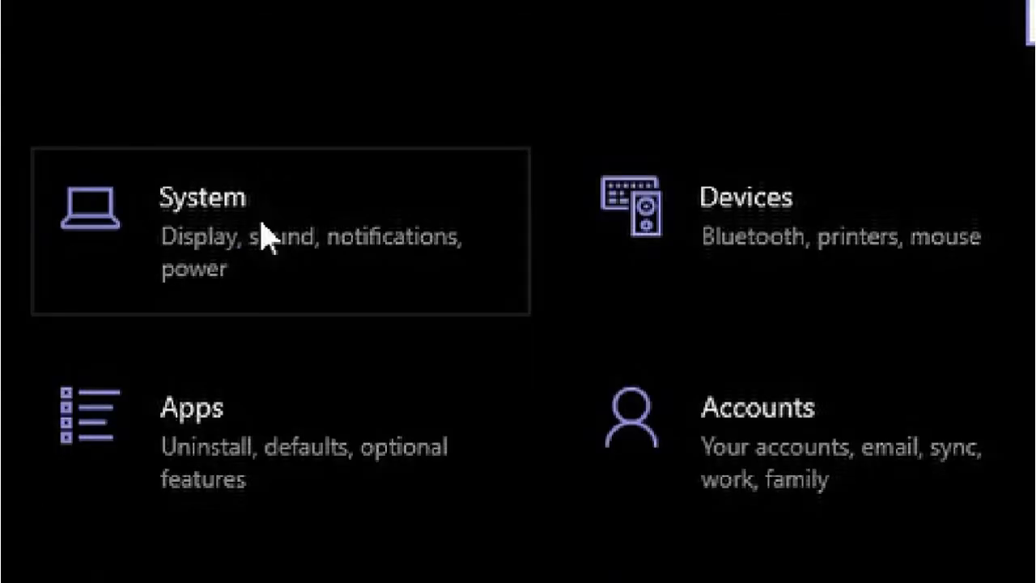
pyautogui.click(262, 227)
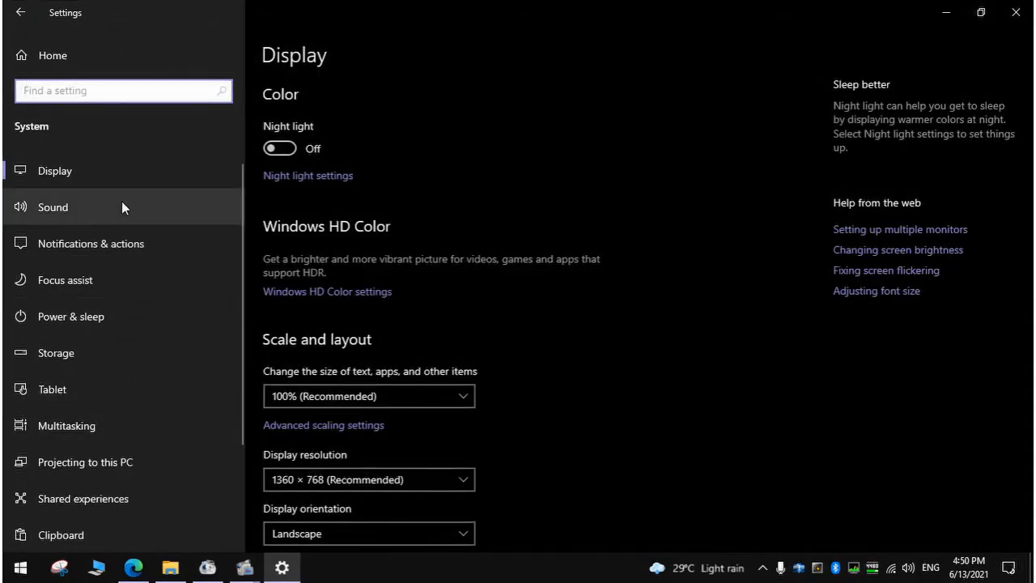
pyautogui.scroll(-5, 108, 372)
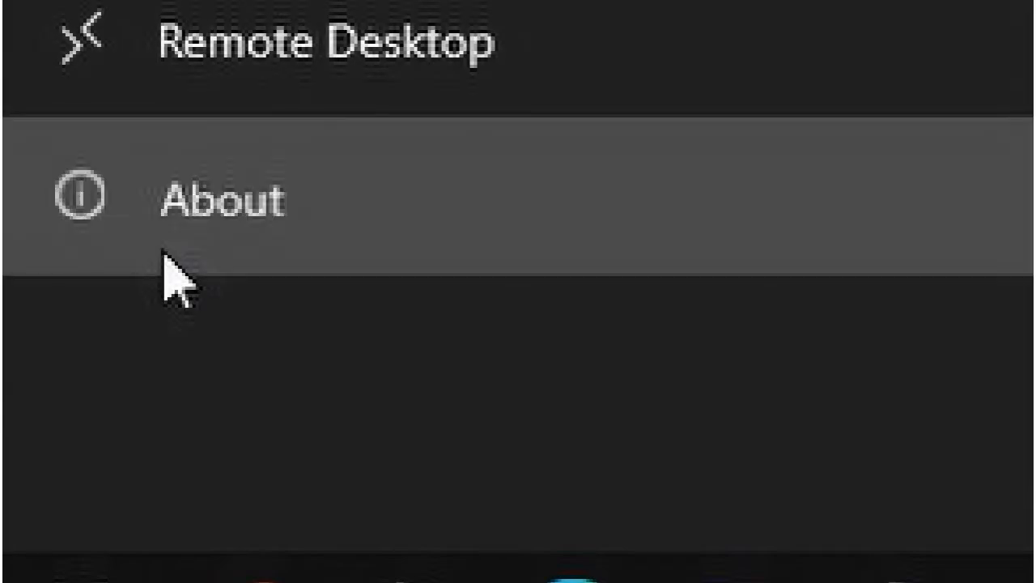
pyautogui.click(166, 252)
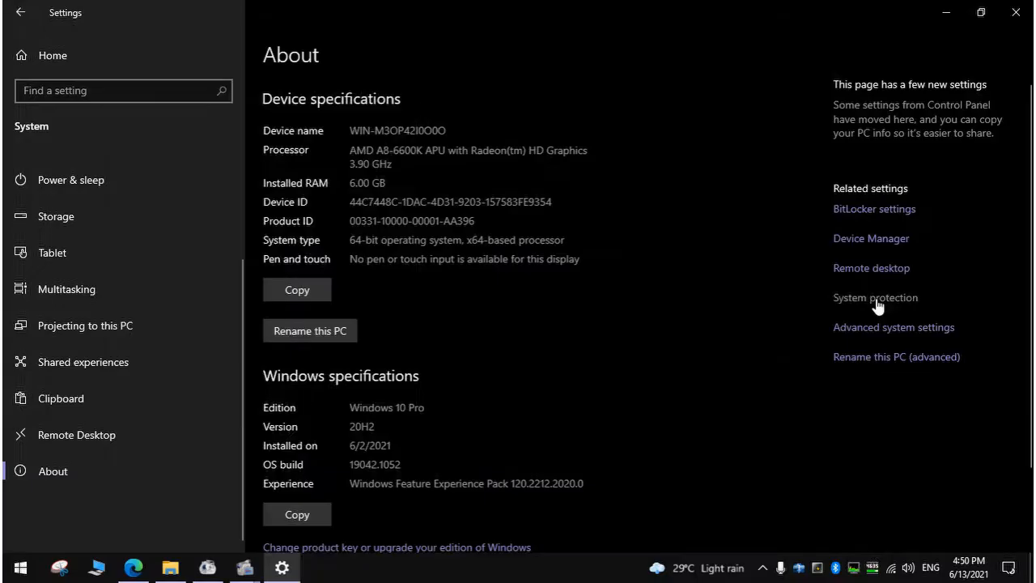
pyautogui.click(639, 371)
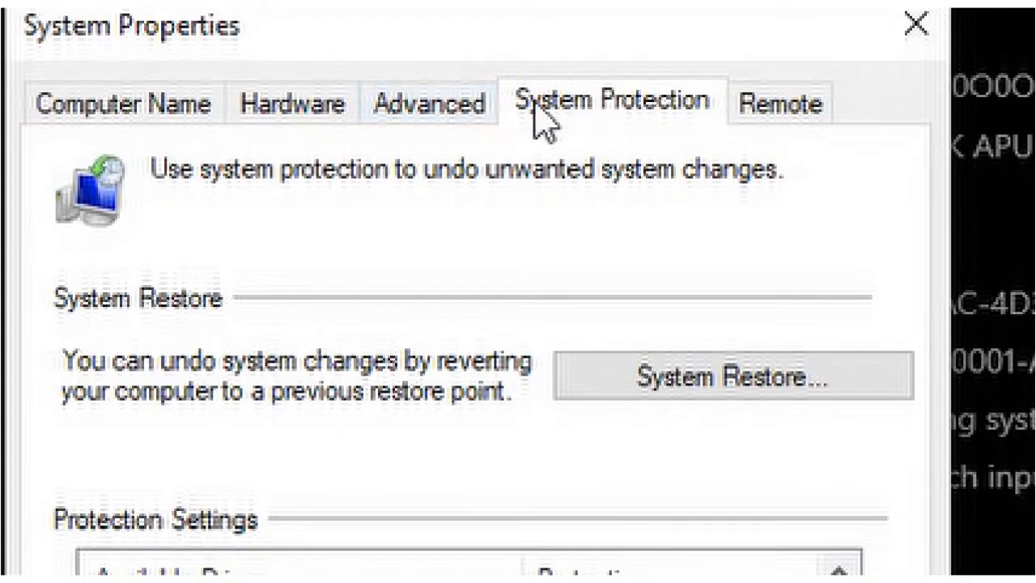
# Open the Virtual Memory settings from the advanced performance options of the system
pyautogui.click(249, 139)
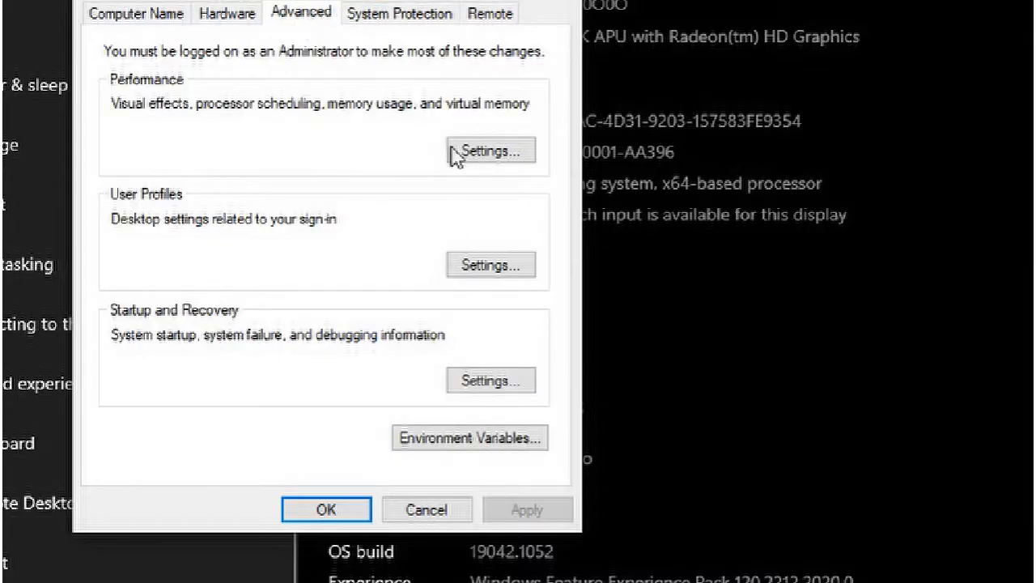
pyautogui.click(511, 157)
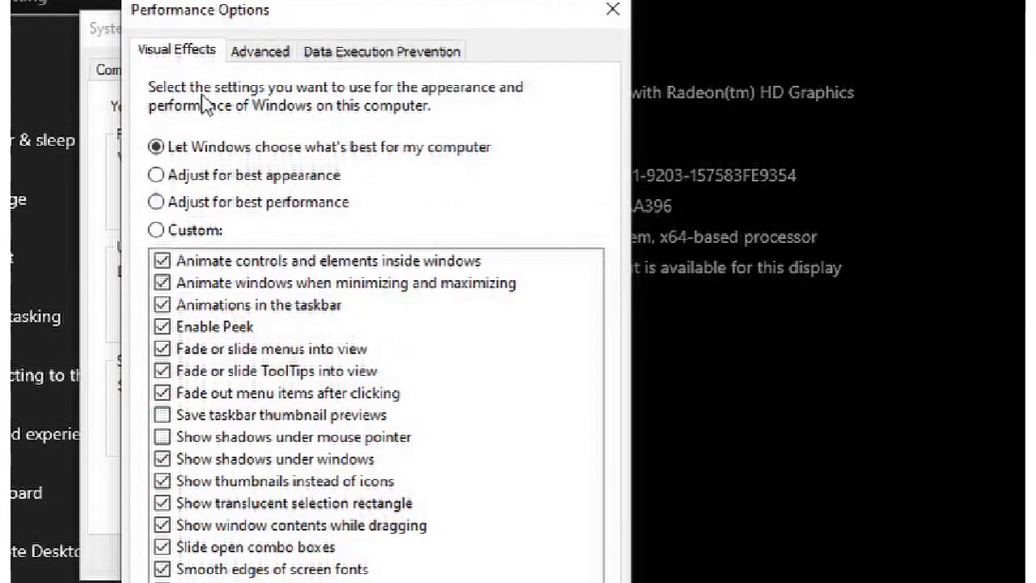
pyautogui.click(261, 53)
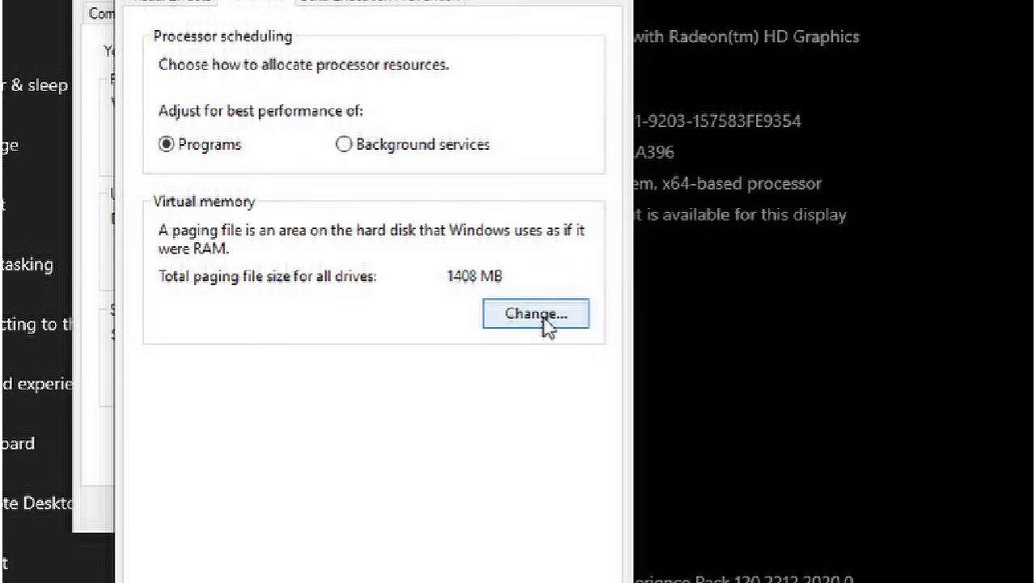
pyautogui.click(545, 326)
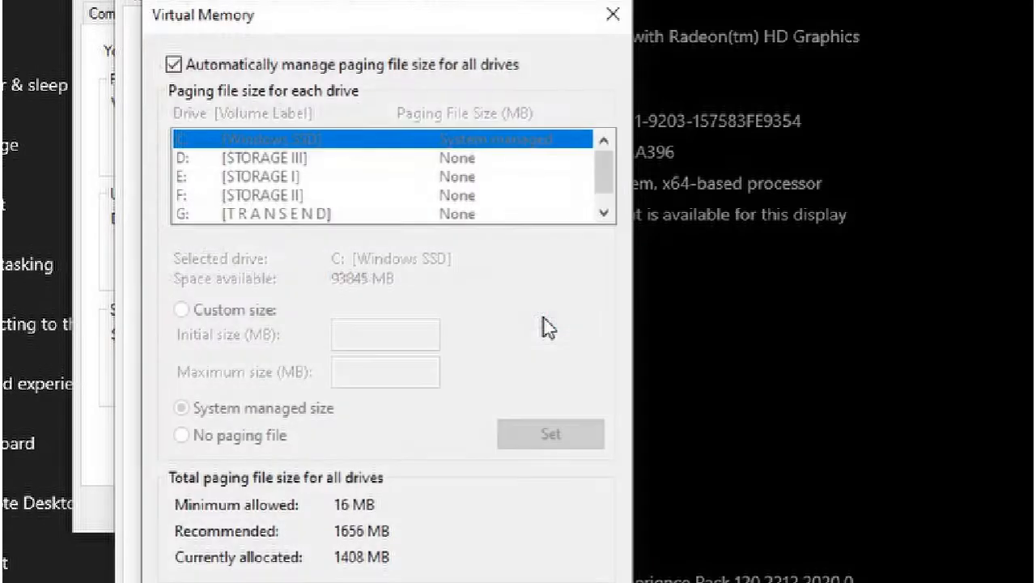
# Disable automatic paging file management and give drive C: a custom paging file with initial and maximum sizes of 3200 MB
pyautogui.click(172, 66)
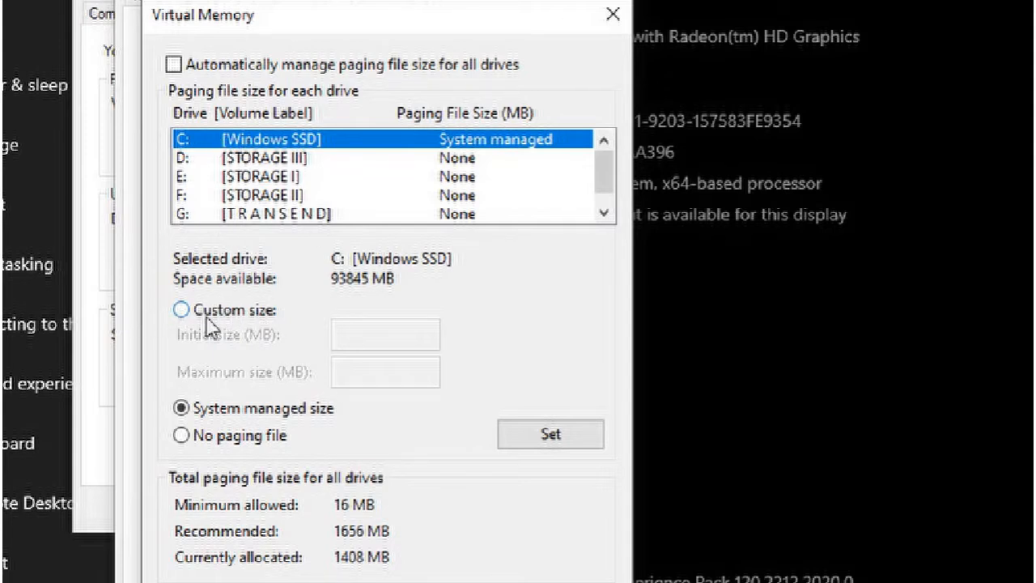
pyautogui.click(233, 322)
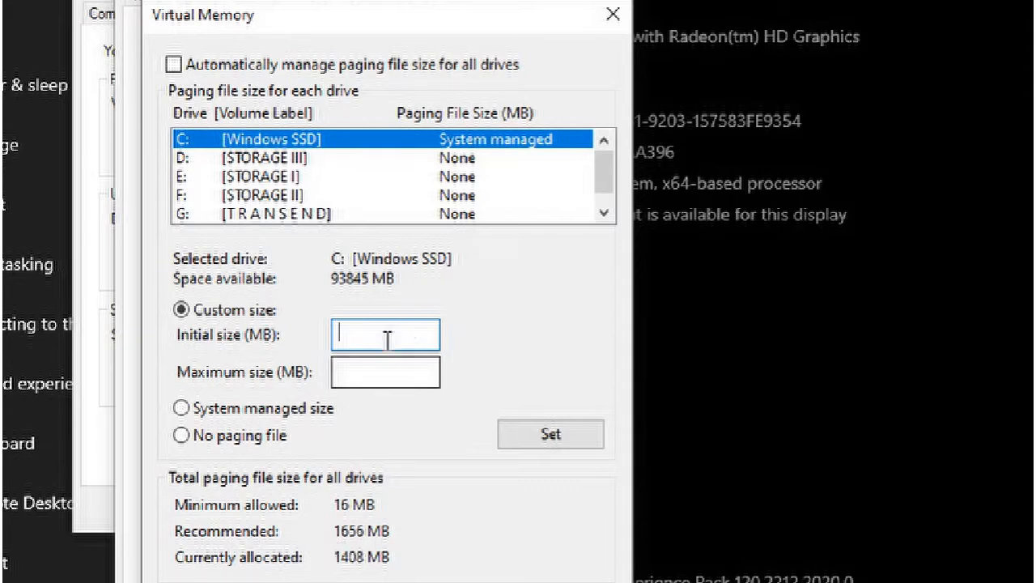
pyautogui.write('3200')
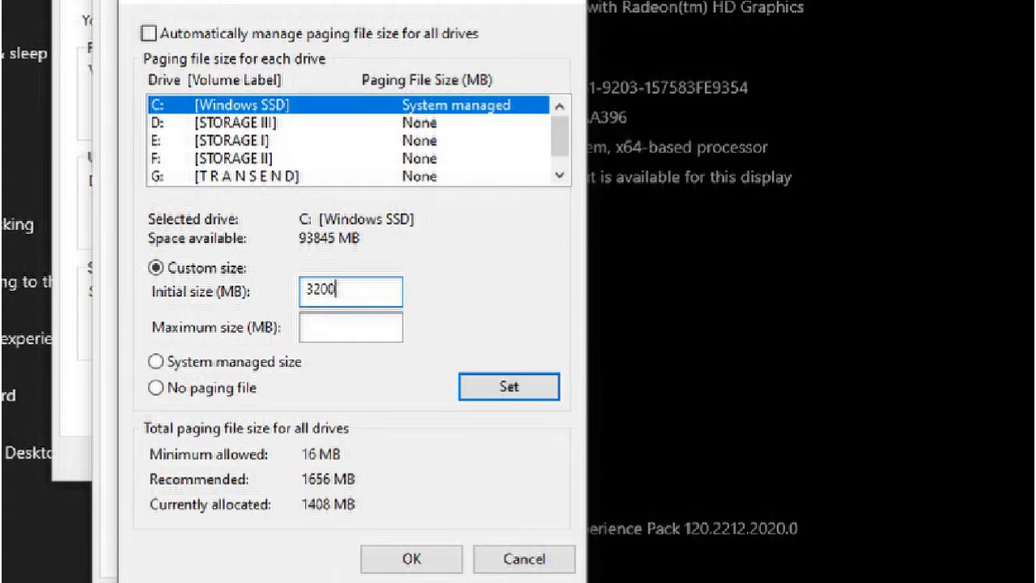
pyautogui.click(398, 336)
pyautogui.write('3200')
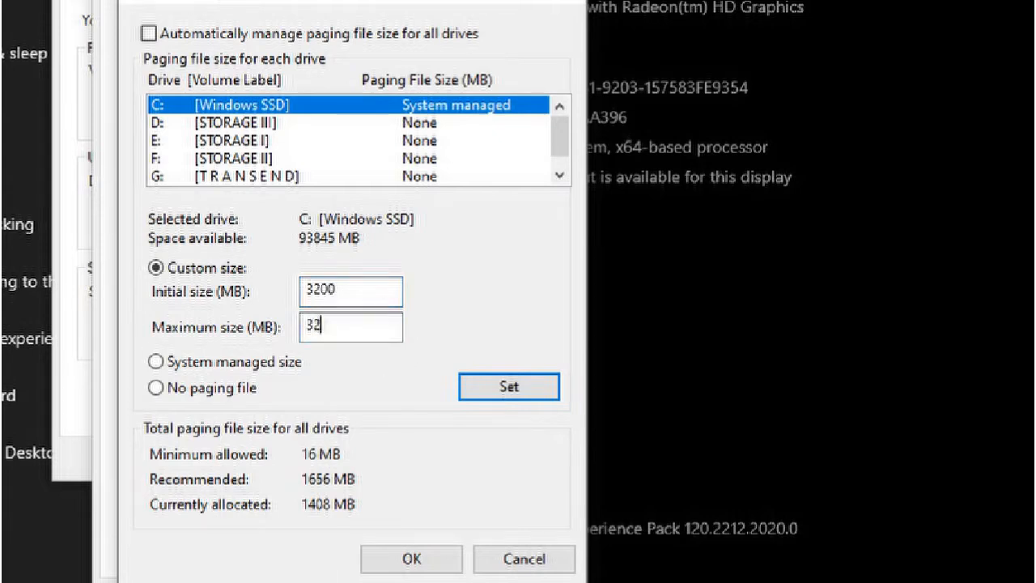
pyautogui.click(505, 389)
pyautogui.click(437, 560)
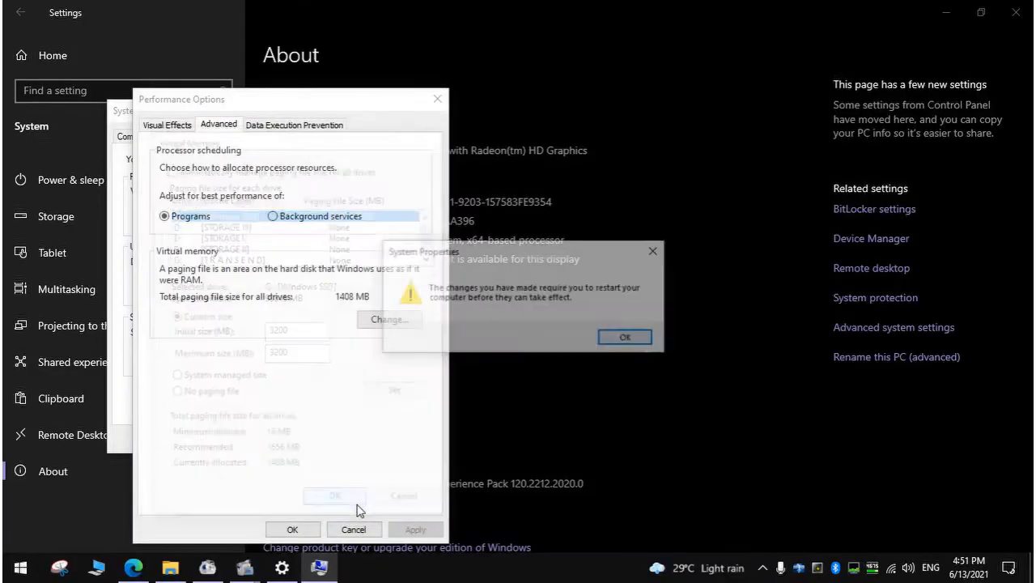
# Accept the remaining performance and system property dialogs, postpone the computer restart, and close Settings
pyautogui.click(628, 341)
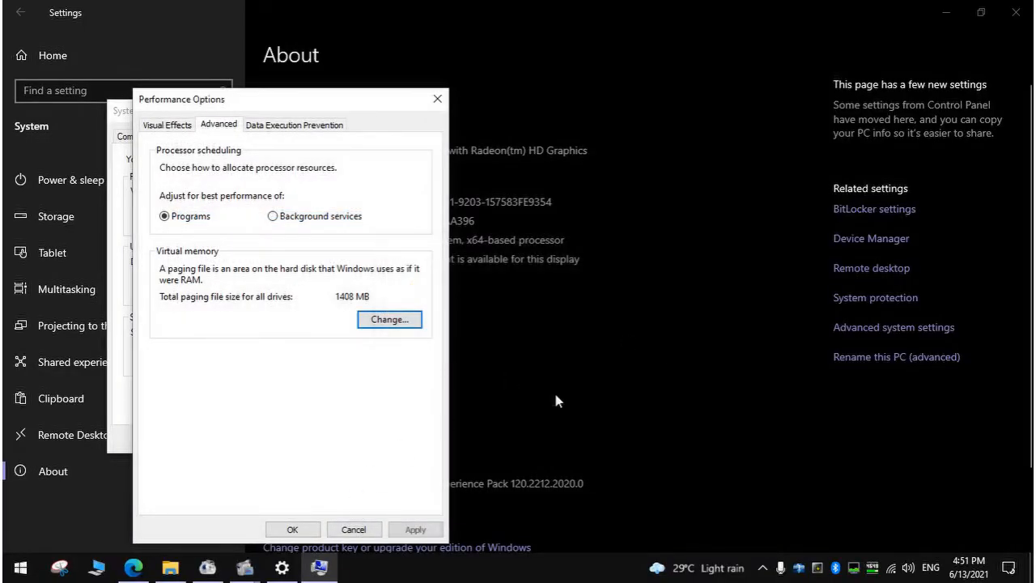
pyautogui.click(290, 530)
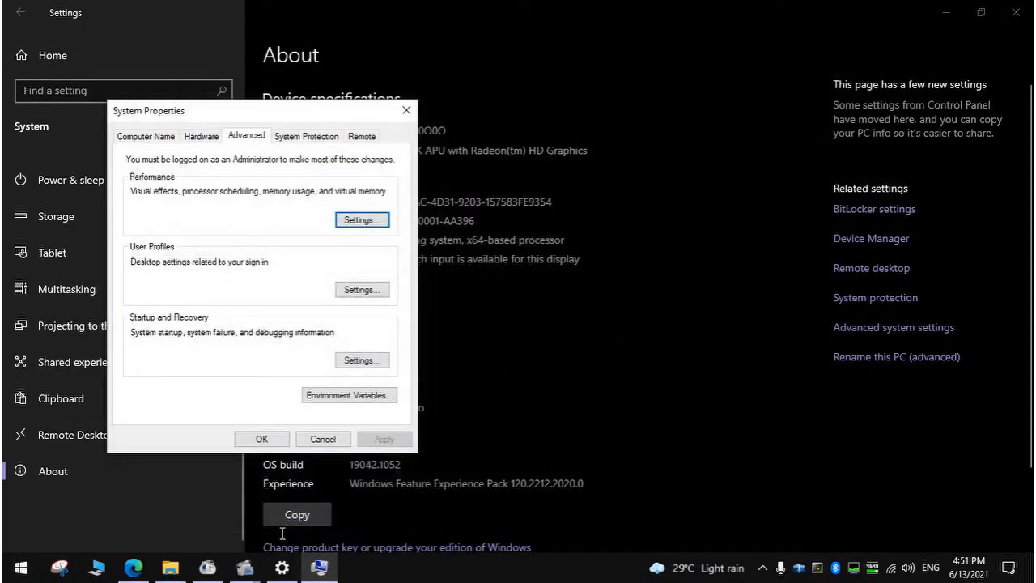
pyautogui.click(261, 439)
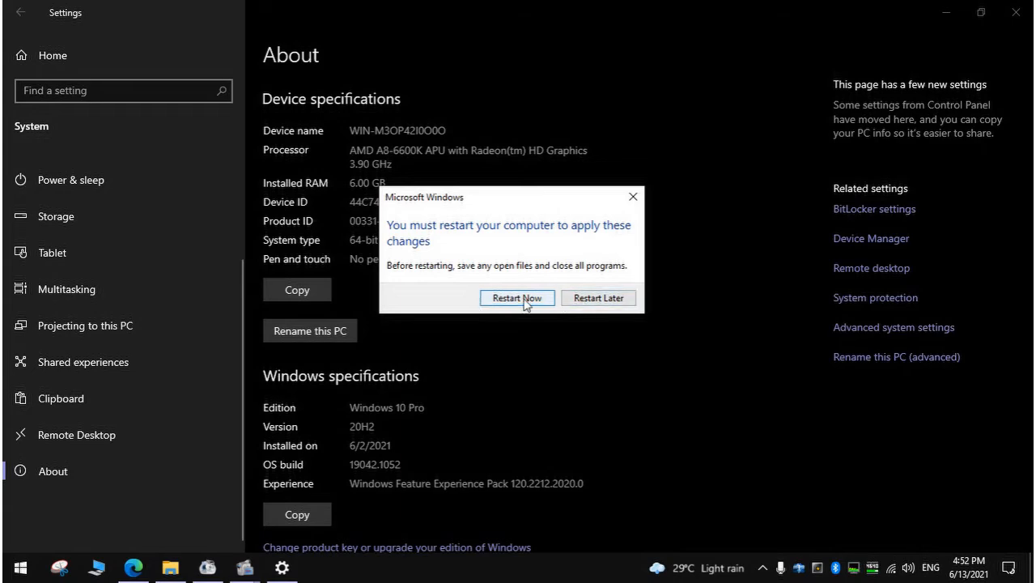
pyautogui.click(619, 301)
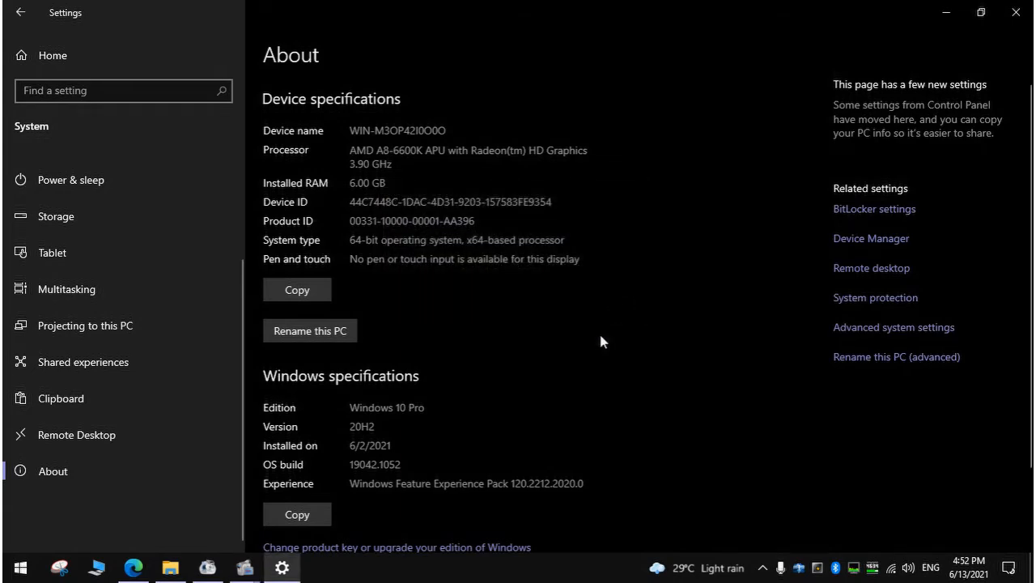
pyautogui.click(1015, 12)
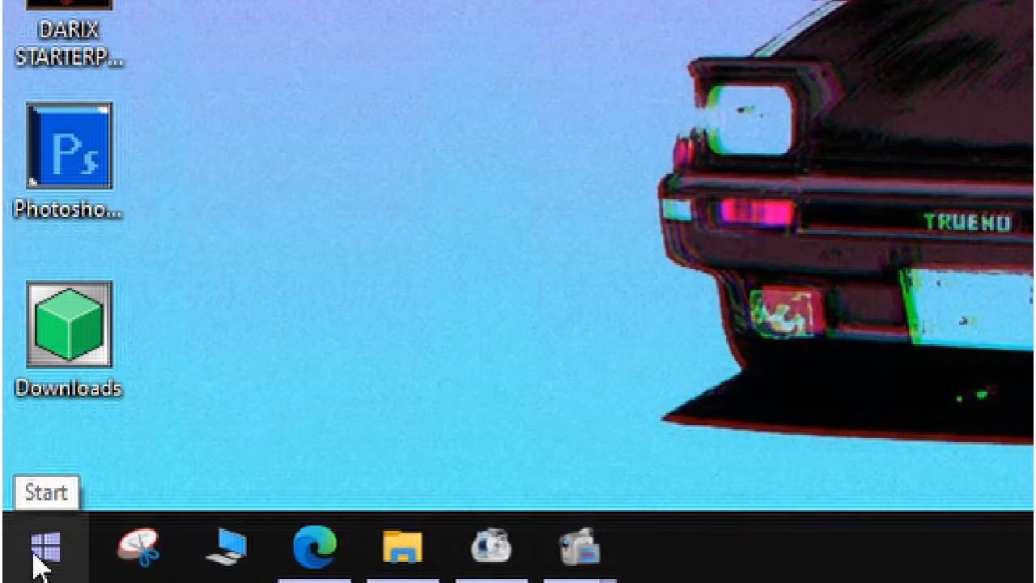
# Run dfrgui to open the drive optimization tool and accept its schedule settings with scheduled runs left off
pyautogui.rightClick(50, 555)
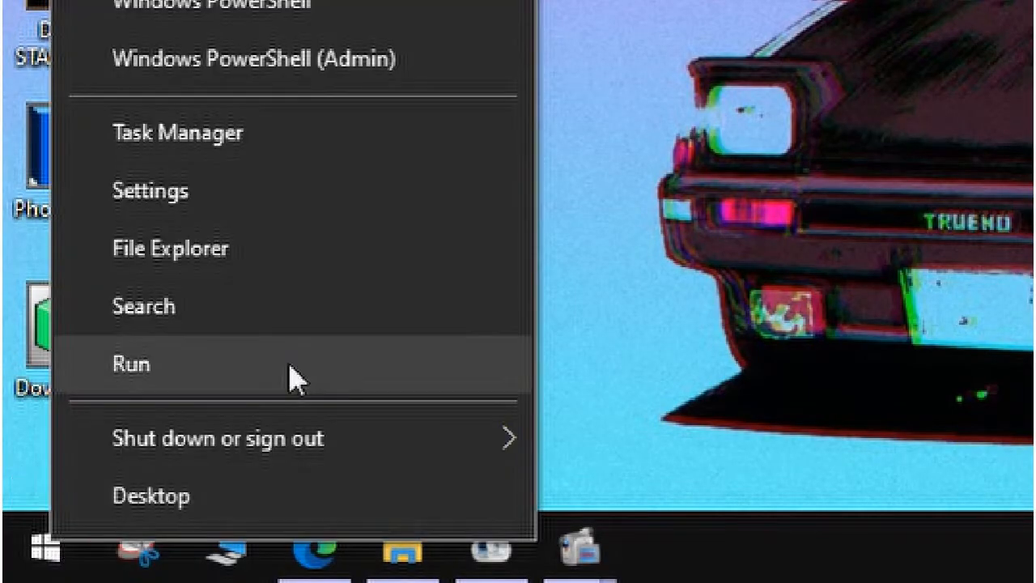
pyautogui.click(301, 374)
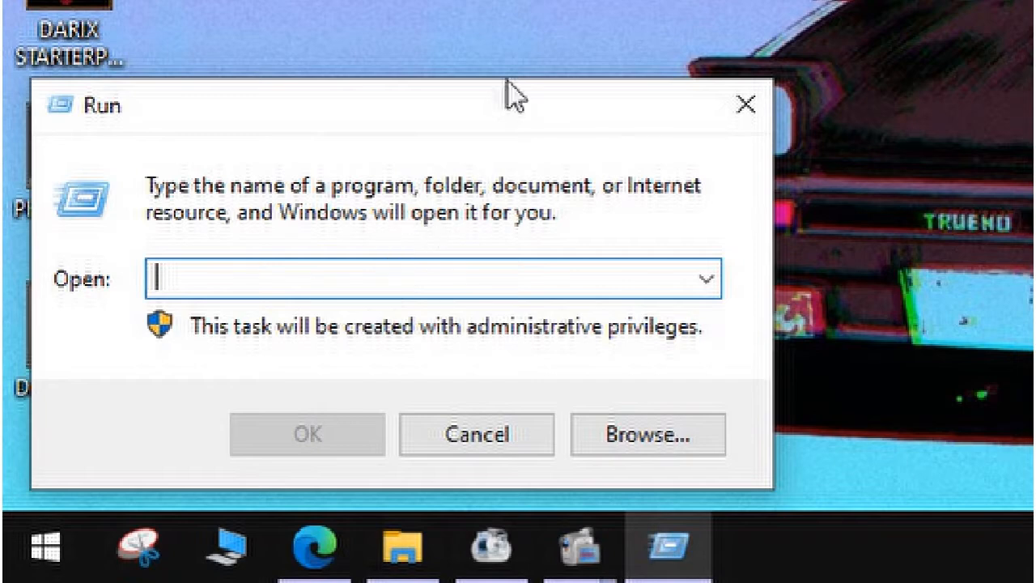
pyautogui.write('dfrgui')
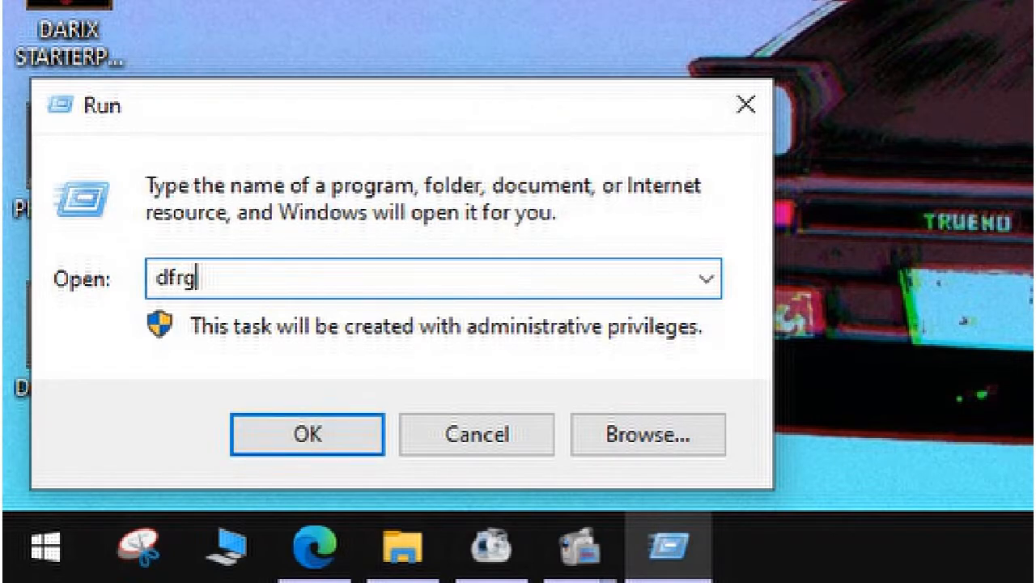
pyautogui.click(289, 446)
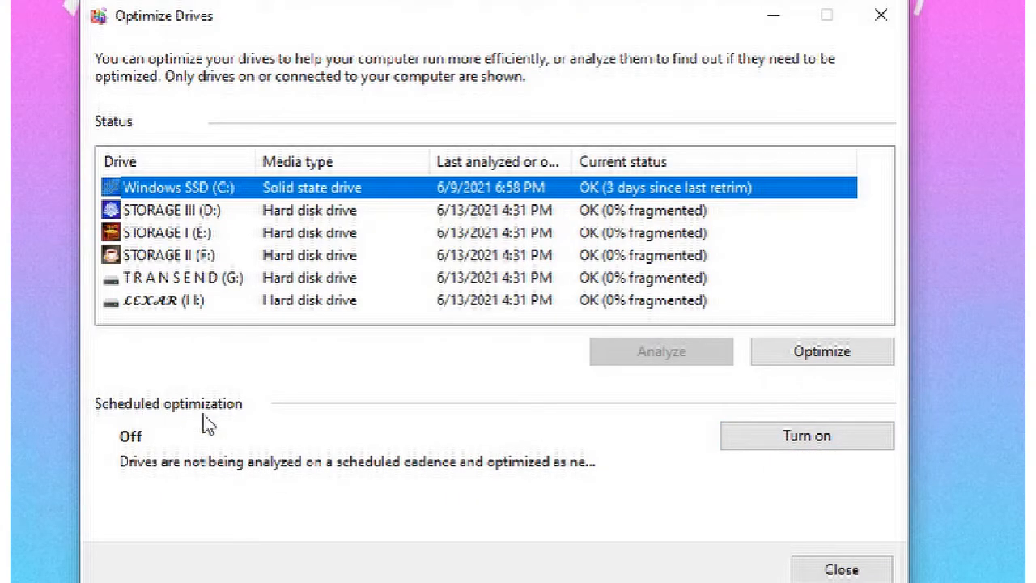
pyautogui.click(831, 444)
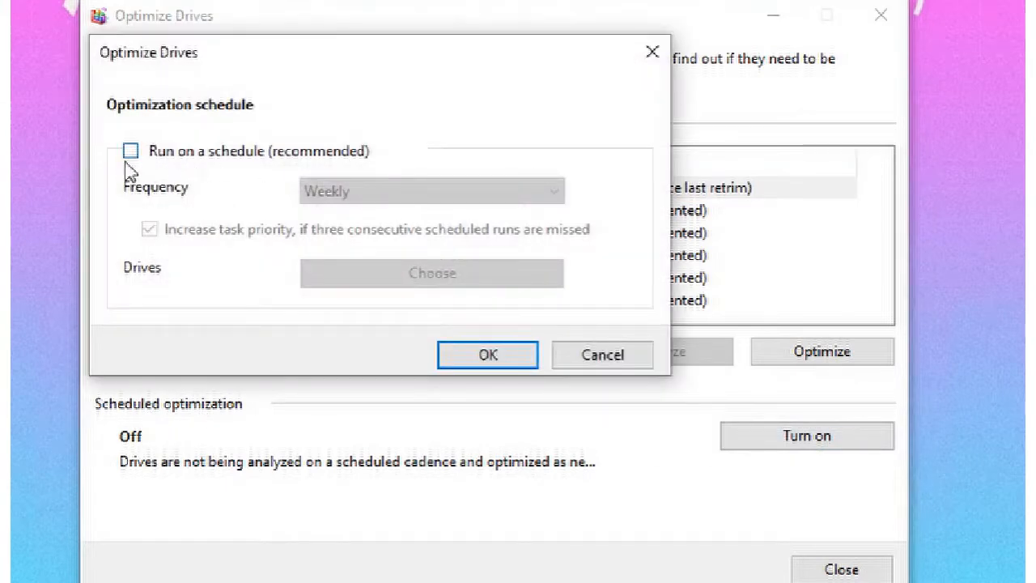
pyautogui.click(476, 354)
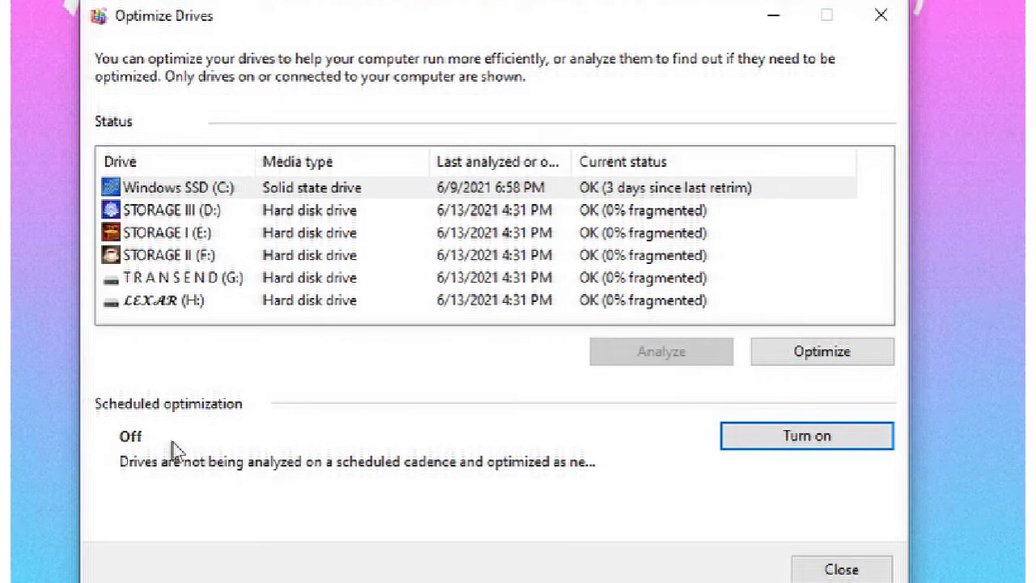
# Review the fragmentation status of the listed drives and close Optimize Drives
pyautogui.click(550, 194)
pyautogui.click(528, 214)
pyautogui.click(539, 257)
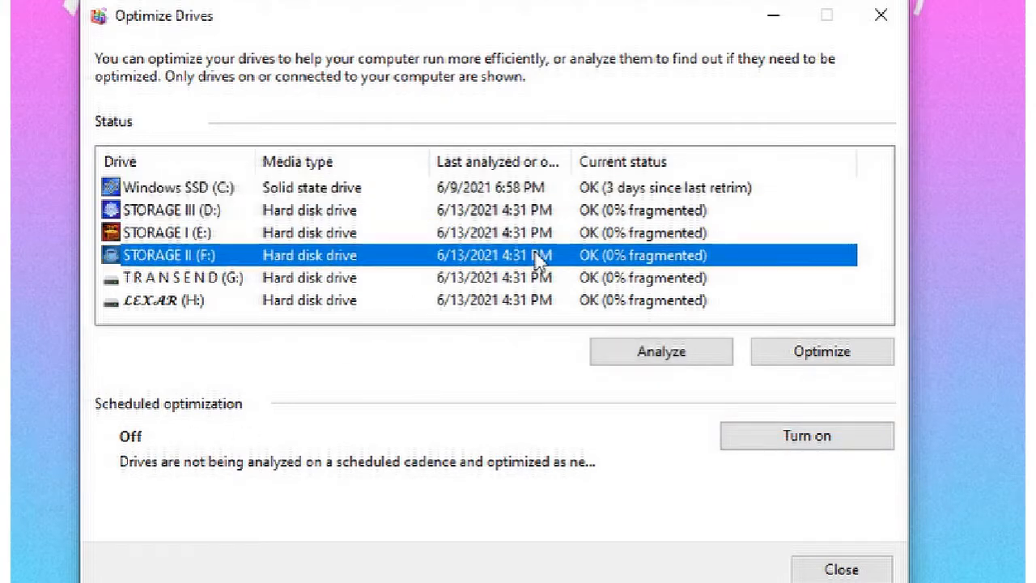
pyautogui.click(482, 301)
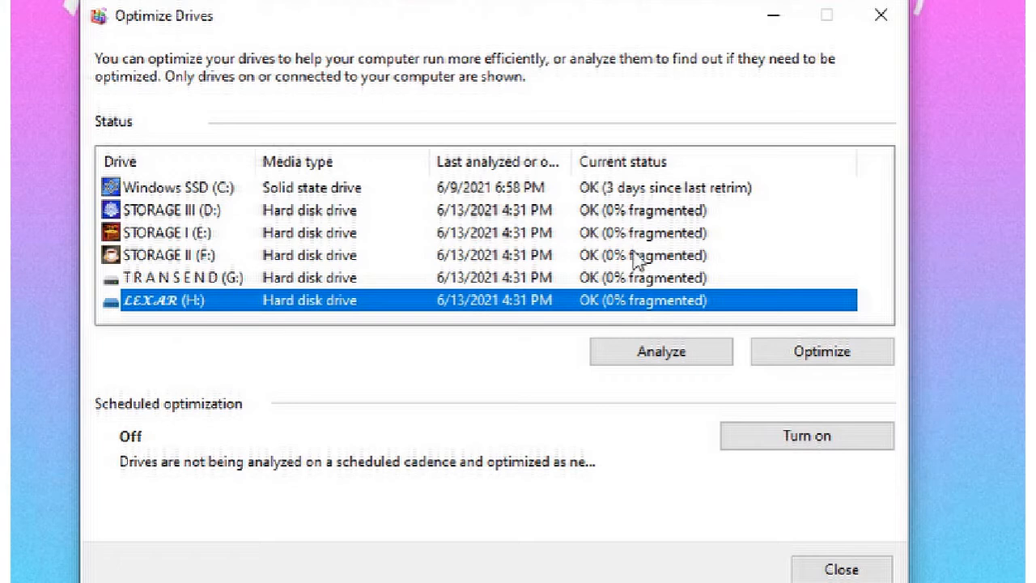
pyautogui.click(652, 212)
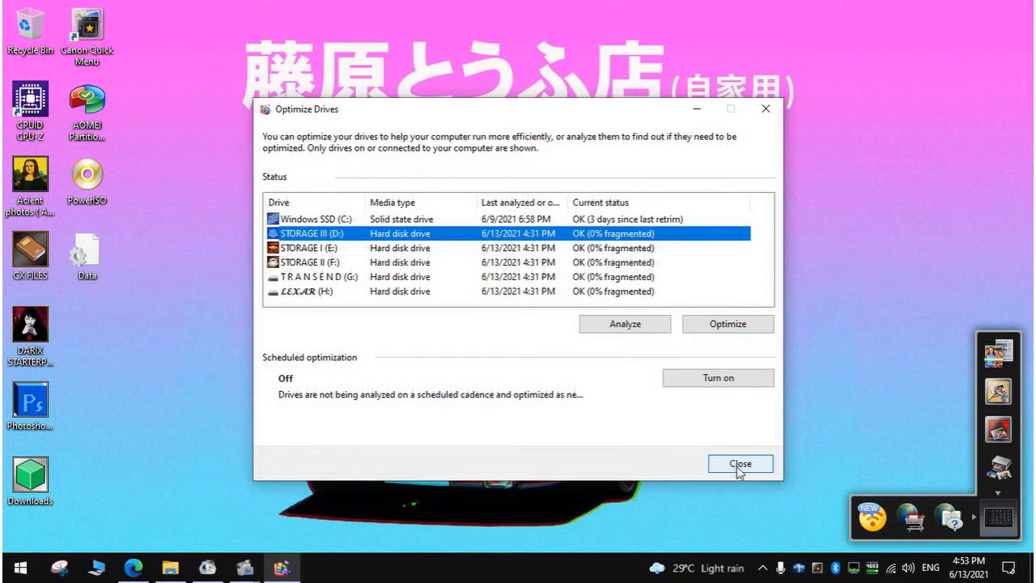
pyautogui.click(738, 466)
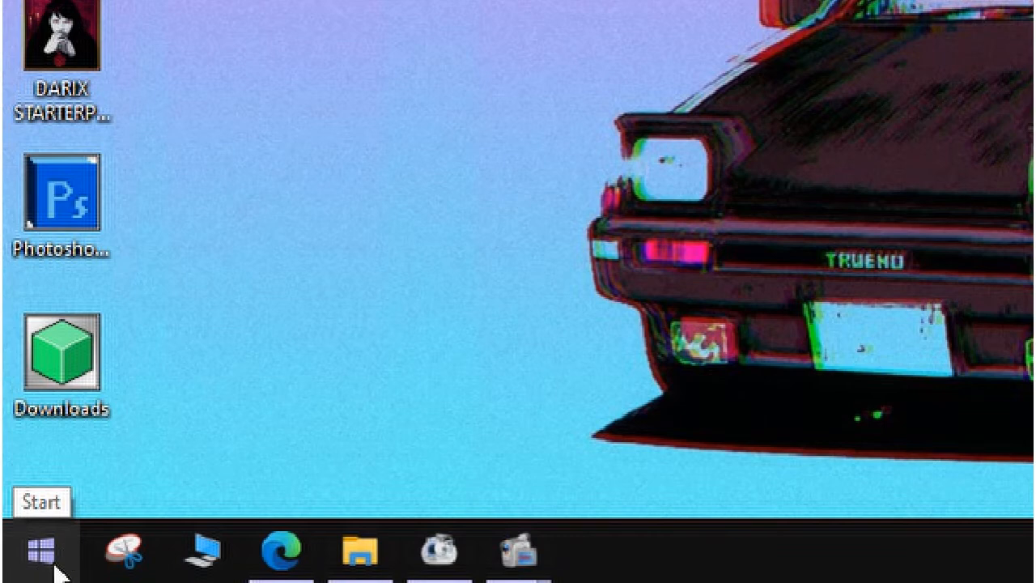
# Open Disk Cleanup by running cleanmgr
pyautogui.rightClick(65, 552)
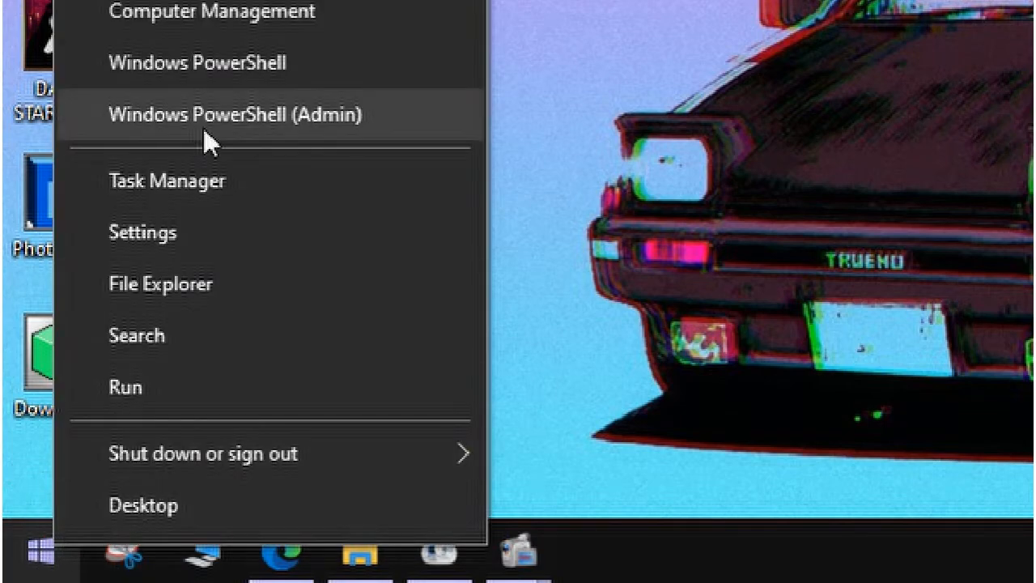
pyautogui.click(267, 389)
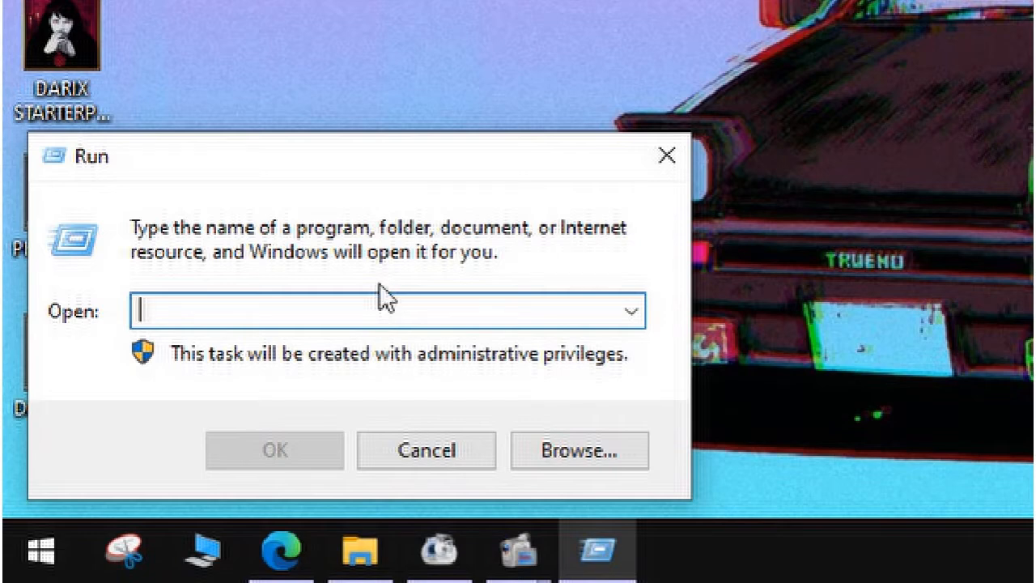
pyautogui.write('cle')
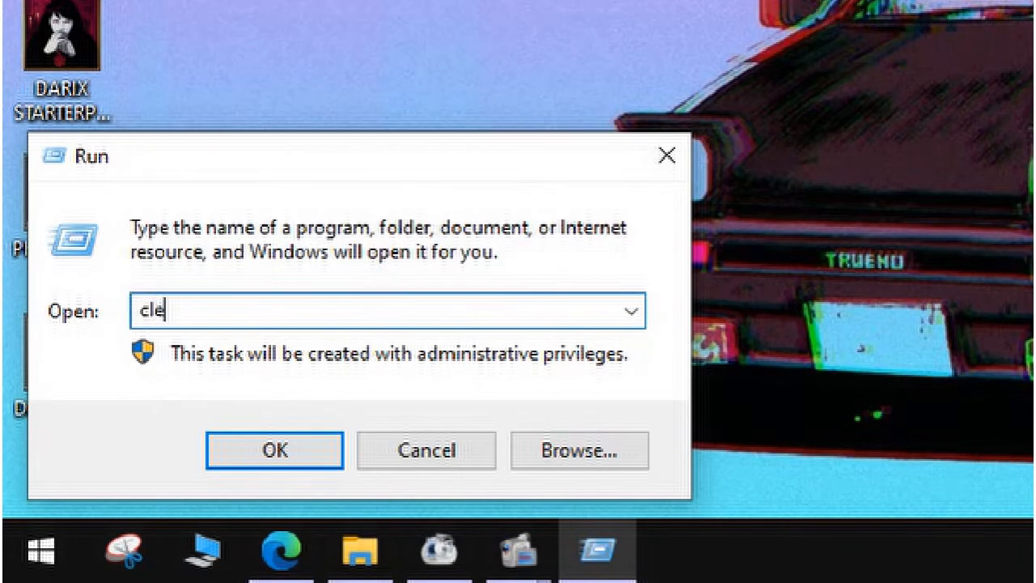
pyautogui.write('anmgr')
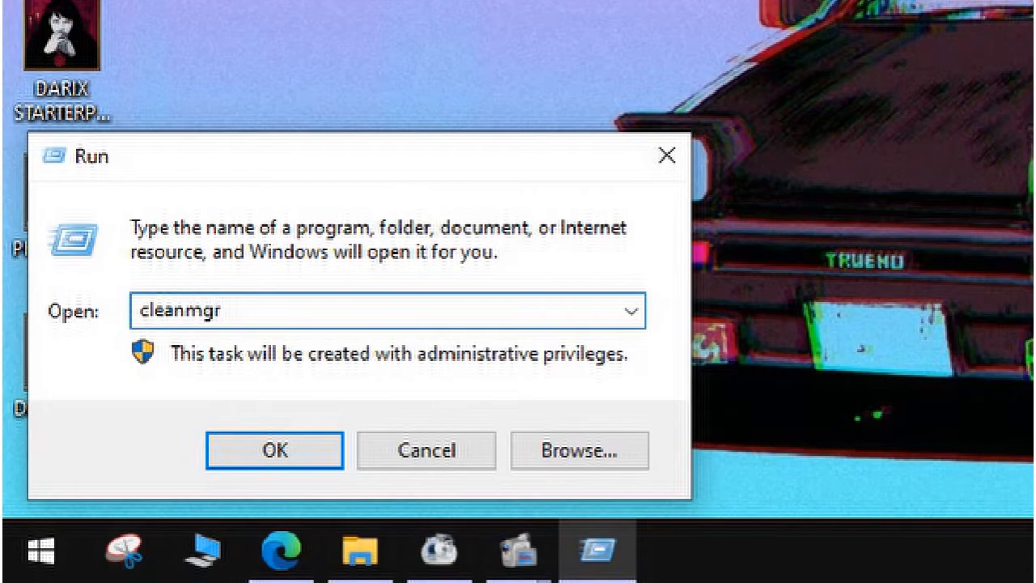
pyautogui.click(288, 454)
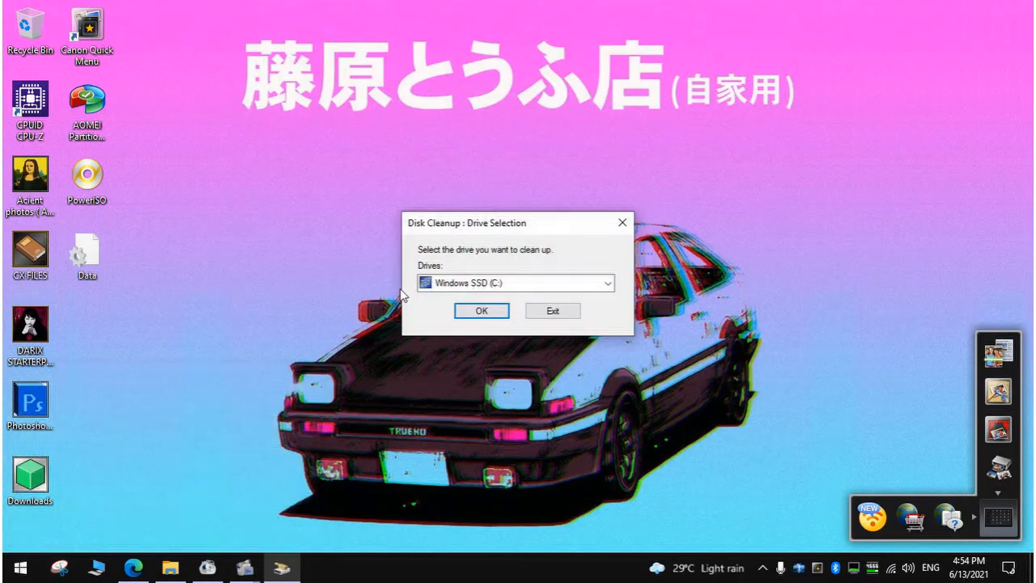
# Clean up the Windows SSD (C:) drive, permanently deleting the preselected file categories
pyautogui.click(481, 311)
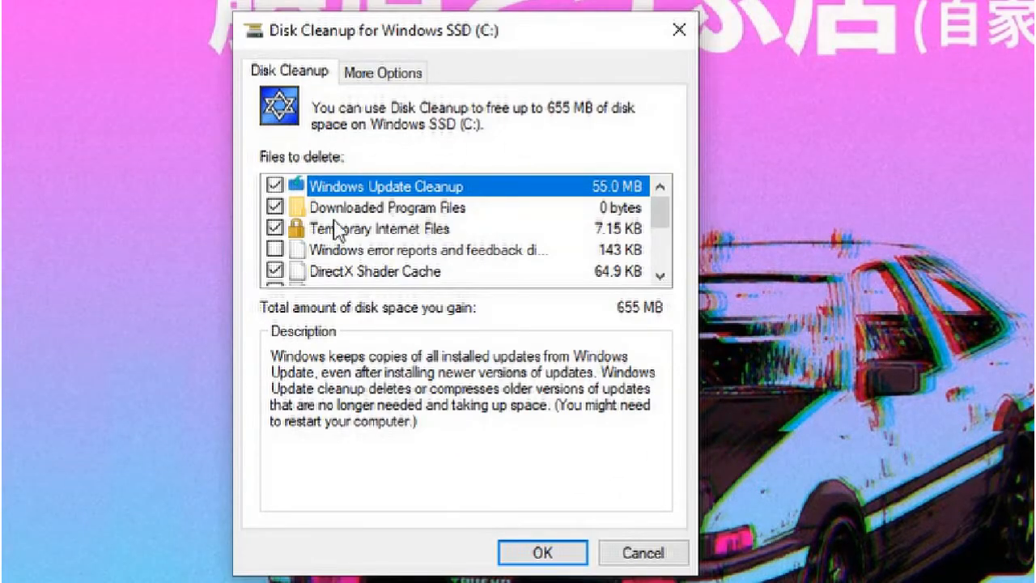
pyautogui.click(526, 554)
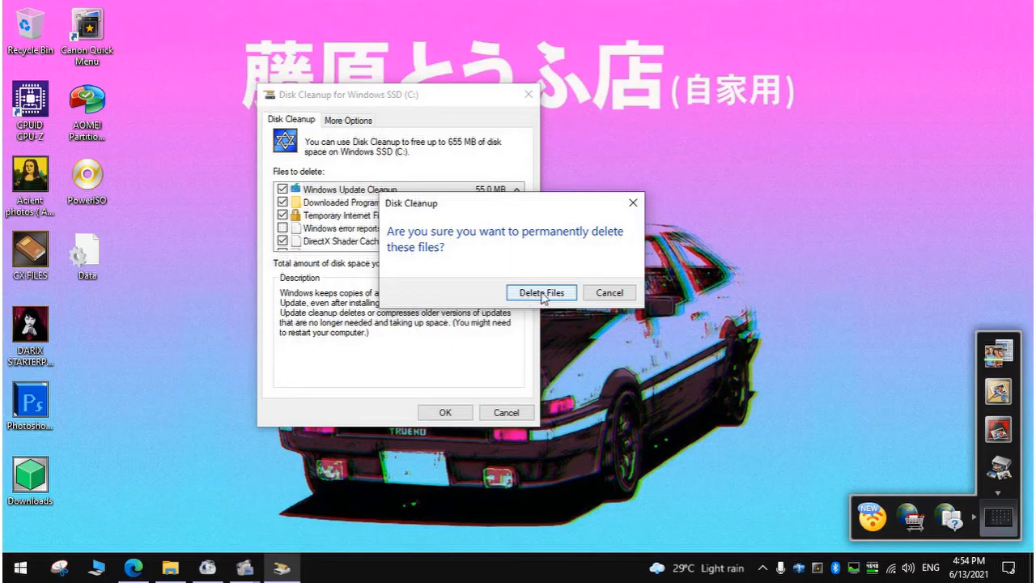
pyautogui.click(541, 293)
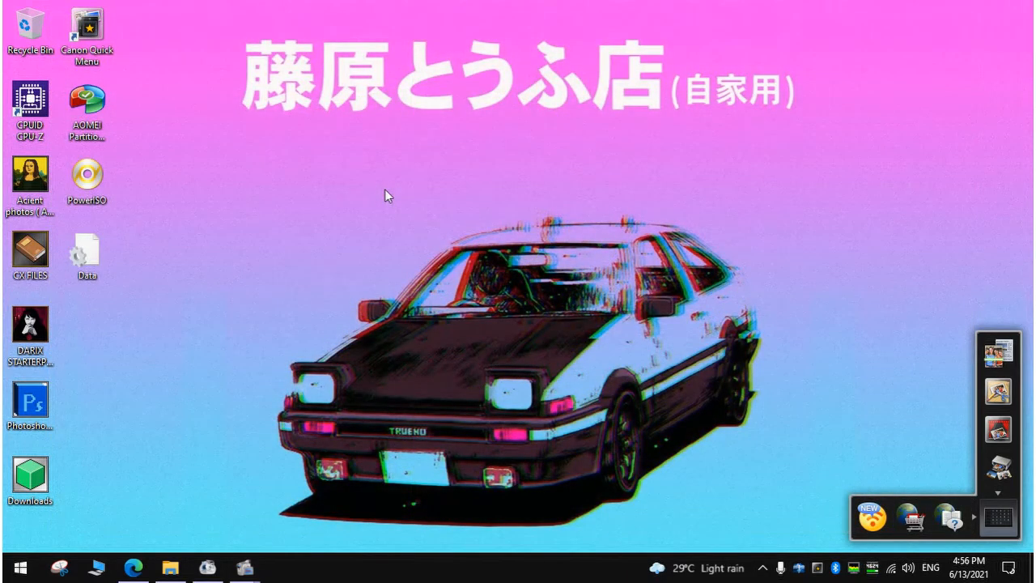
# Open the NVIDIA Control Panel from the desktop, maximize it and go to the Manage 3D Settings page
pyautogui.rightClick(385, 191)
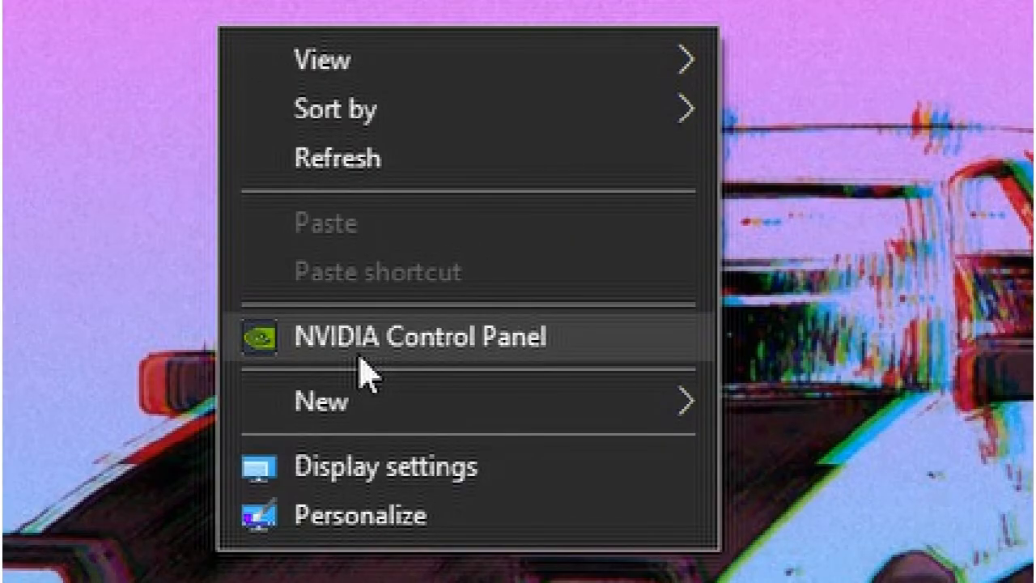
pyautogui.click(490, 351)
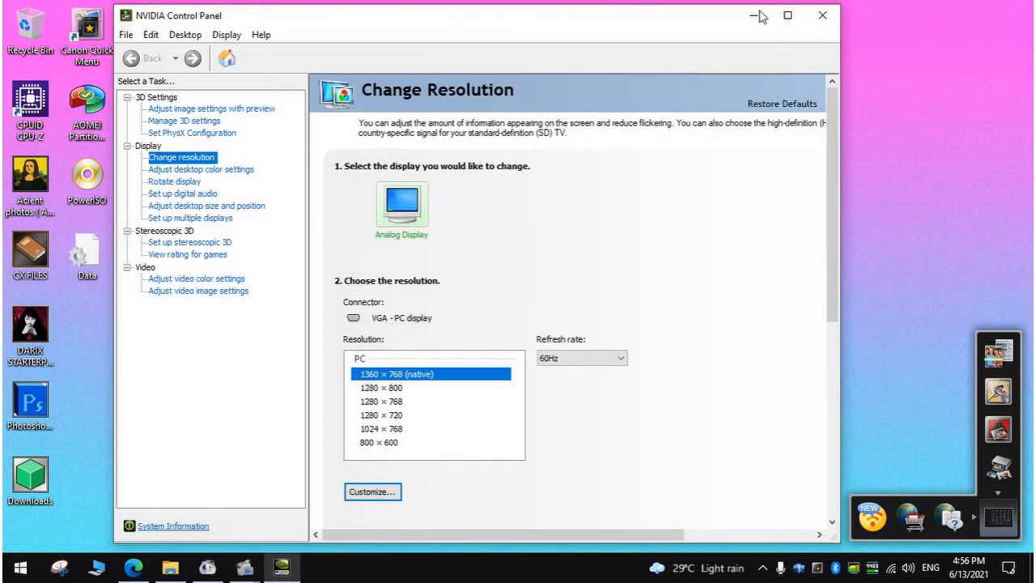
pyautogui.click(788, 14)
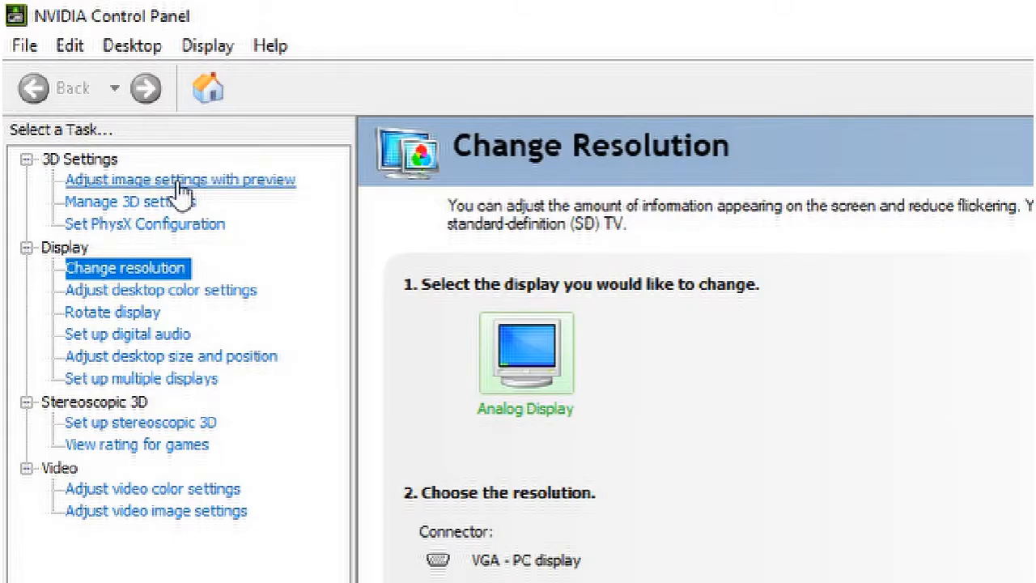
pyautogui.click(229, 184)
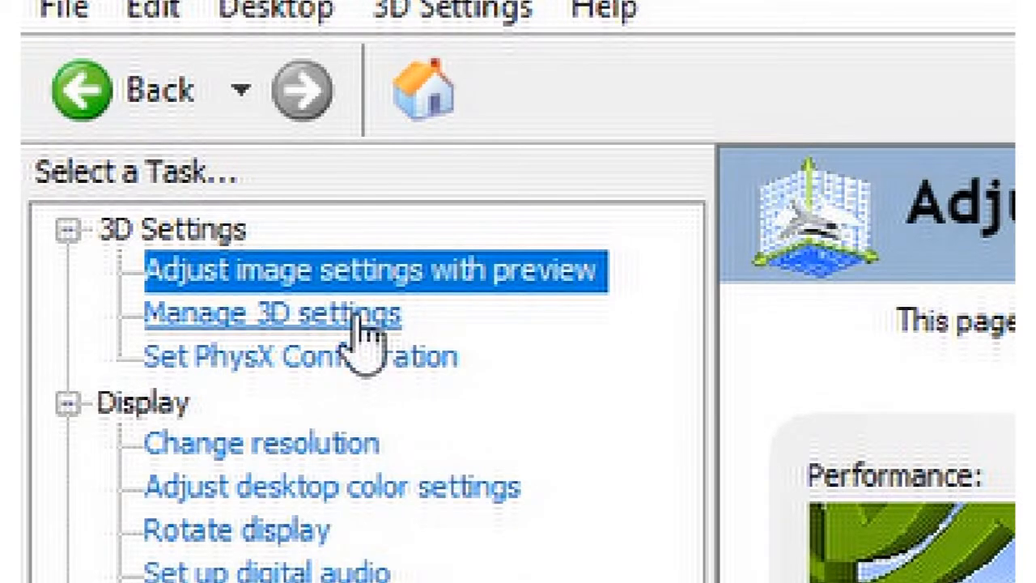
pyautogui.click(338, 324)
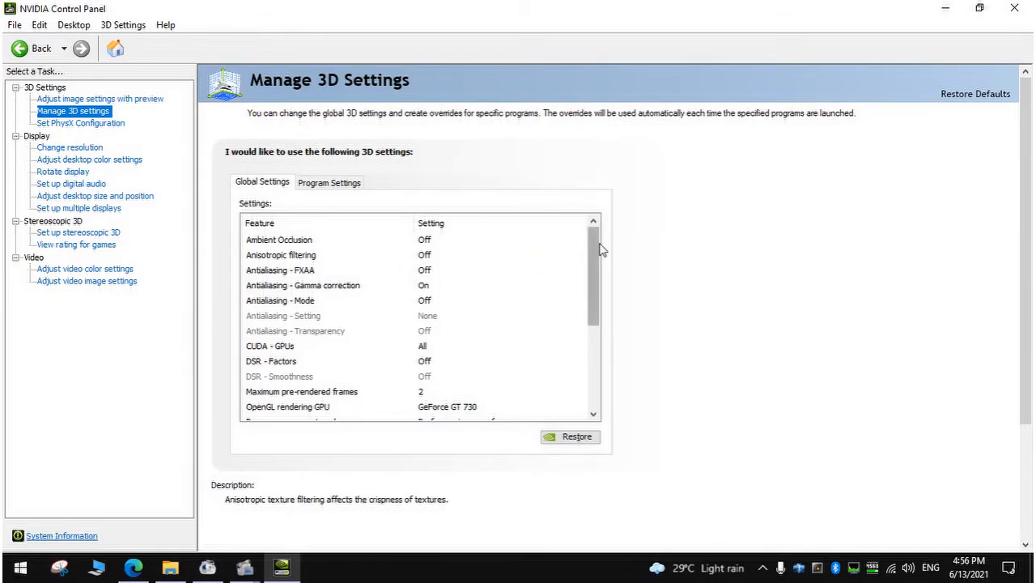
# Set the global Texture filtering - Quality option to High performance
pyautogui.moveTo(601, 250); pyautogui.dragTo(594, 317)
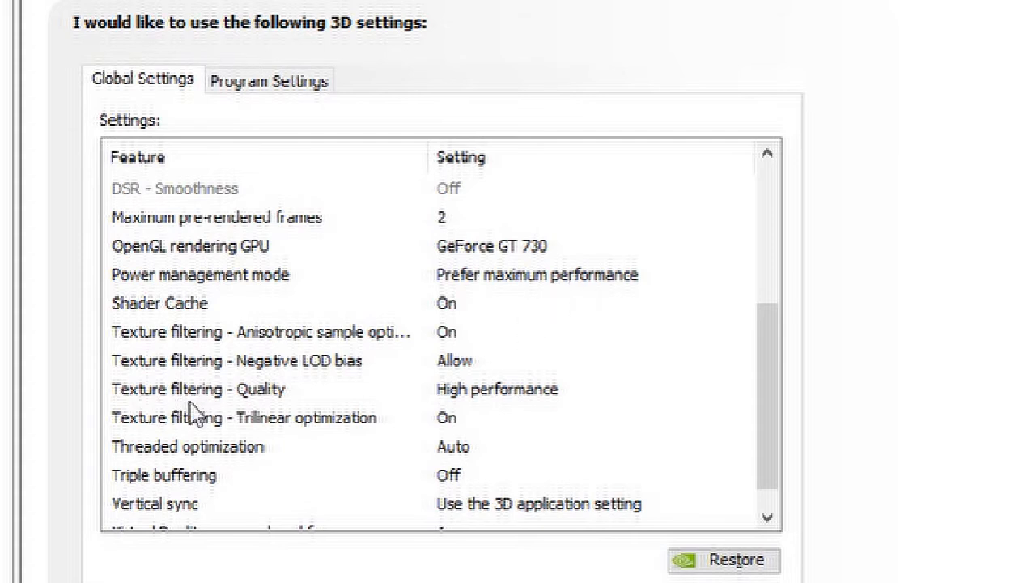
pyautogui.click(515, 398)
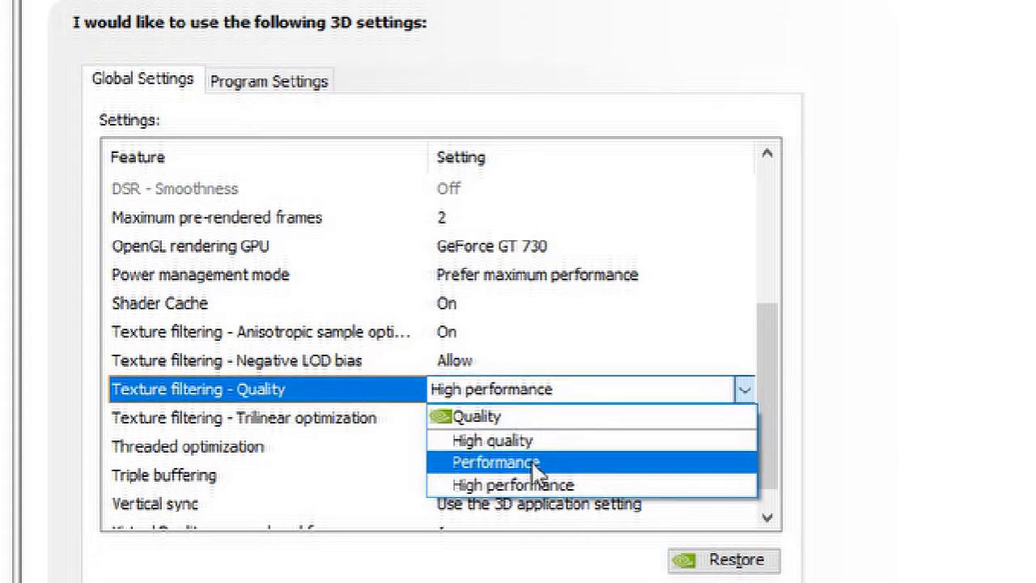
pyautogui.click(533, 480)
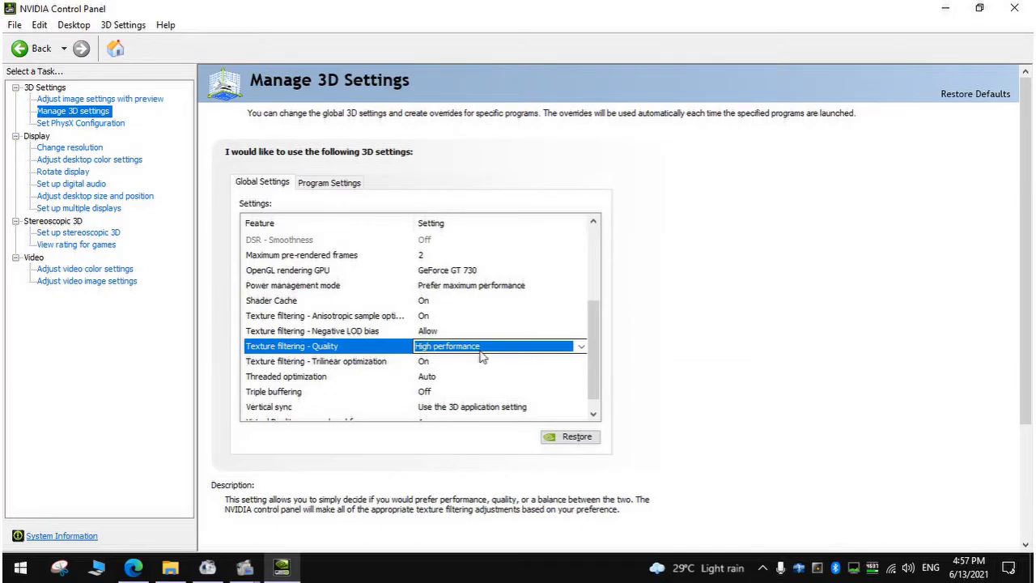
# Select GeForce GT 730 as the PhysX processor and close the NVIDIA Control Panel
pyautogui.click(108, 125)
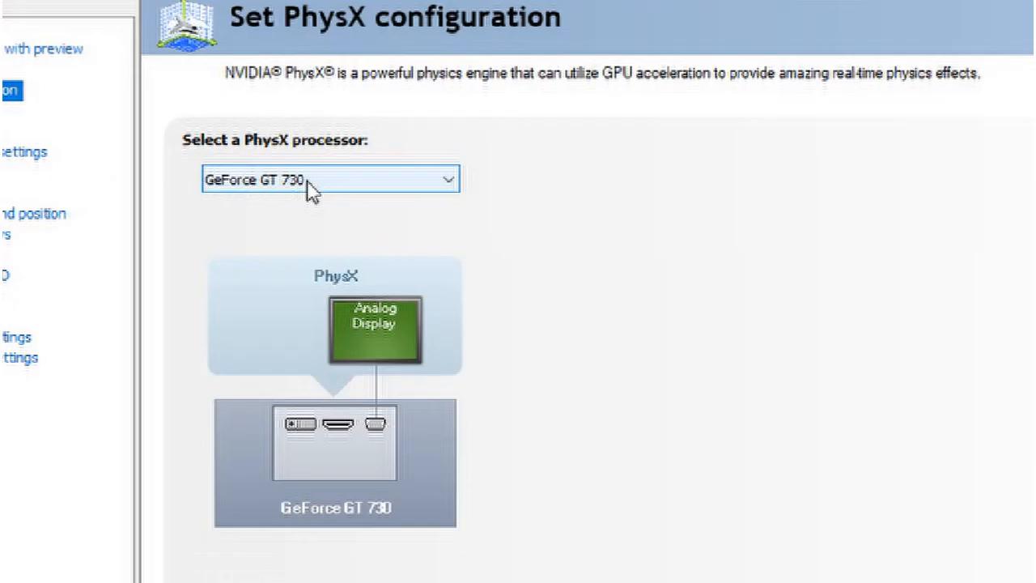
pyautogui.click(328, 178)
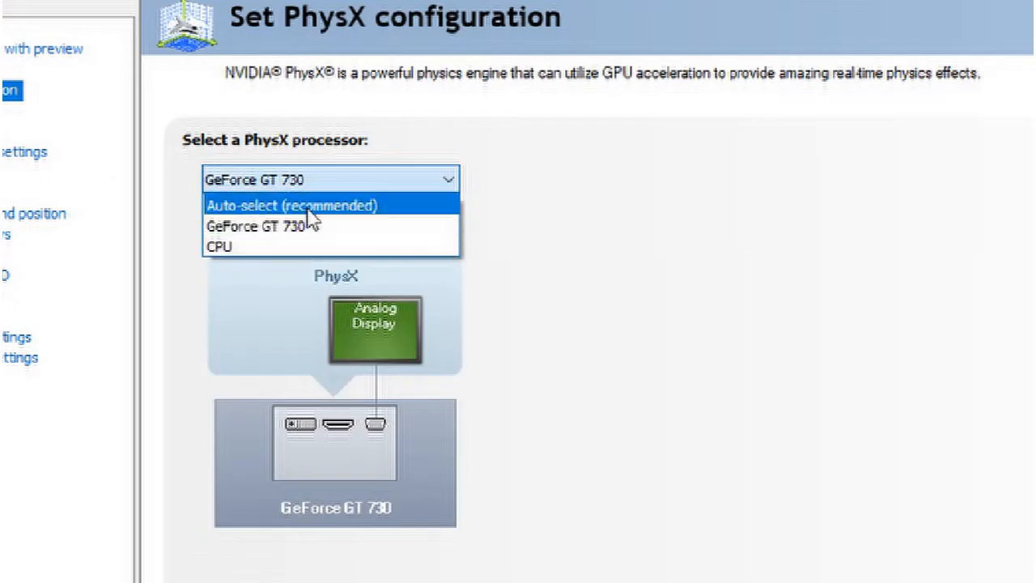
pyautogui.click(307, 227)
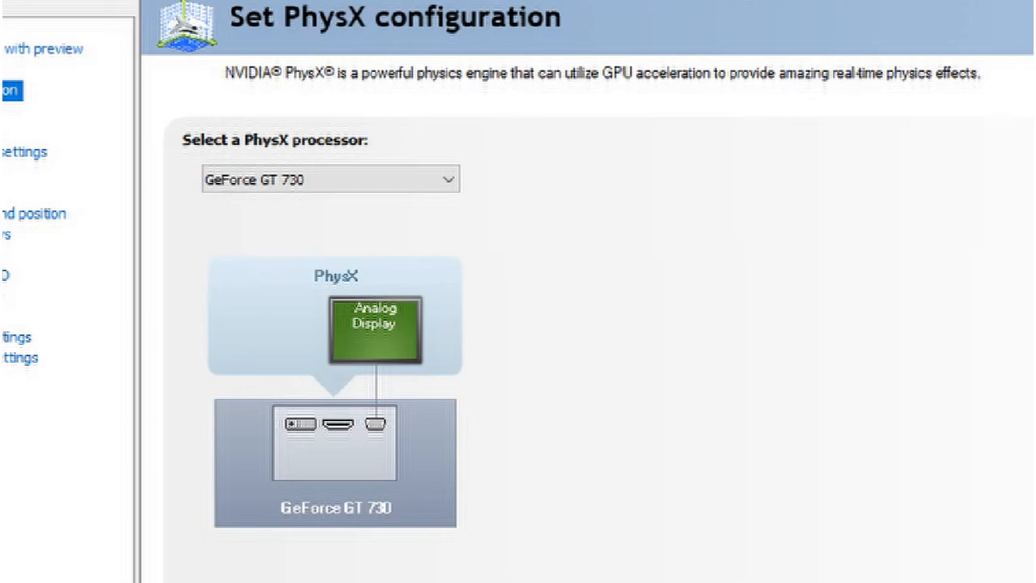
pyautogui.scroll(-2, 587, 324)
pyautogui.scroll(2, 587, 324)
pyautogui.click(372, 181)
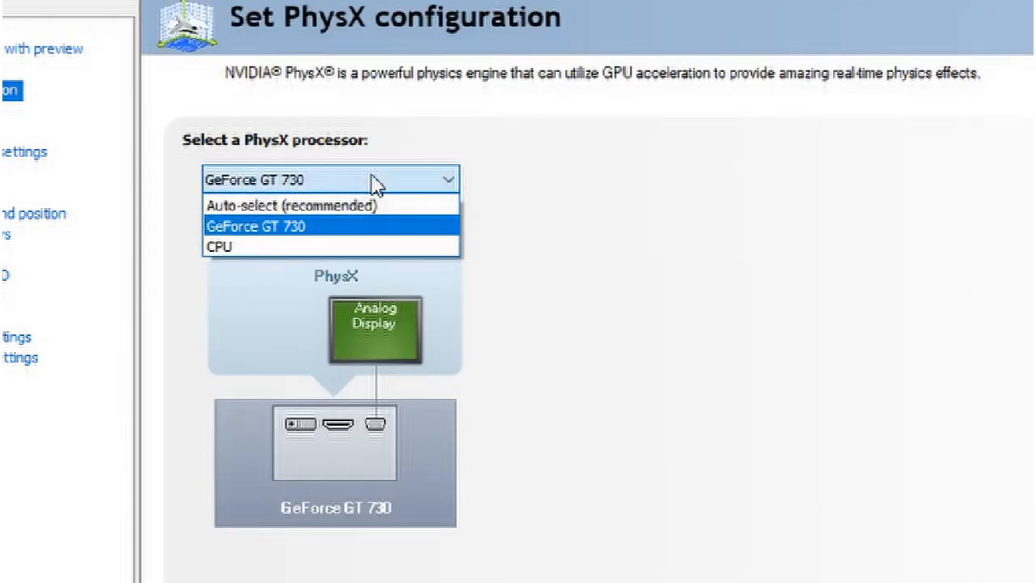
pyautogui.click(305, 226)
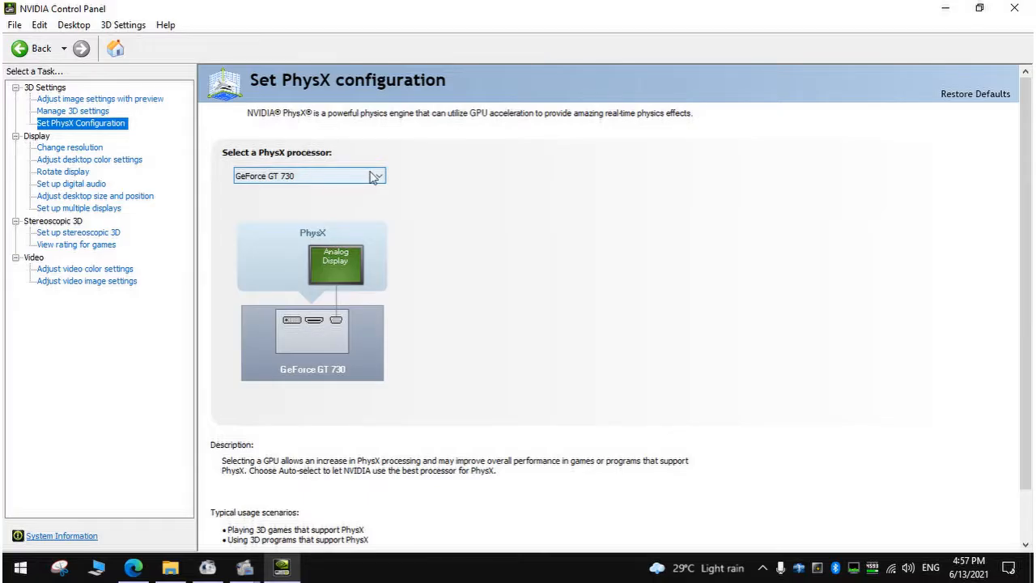
pyautogui.click(1014, 8)
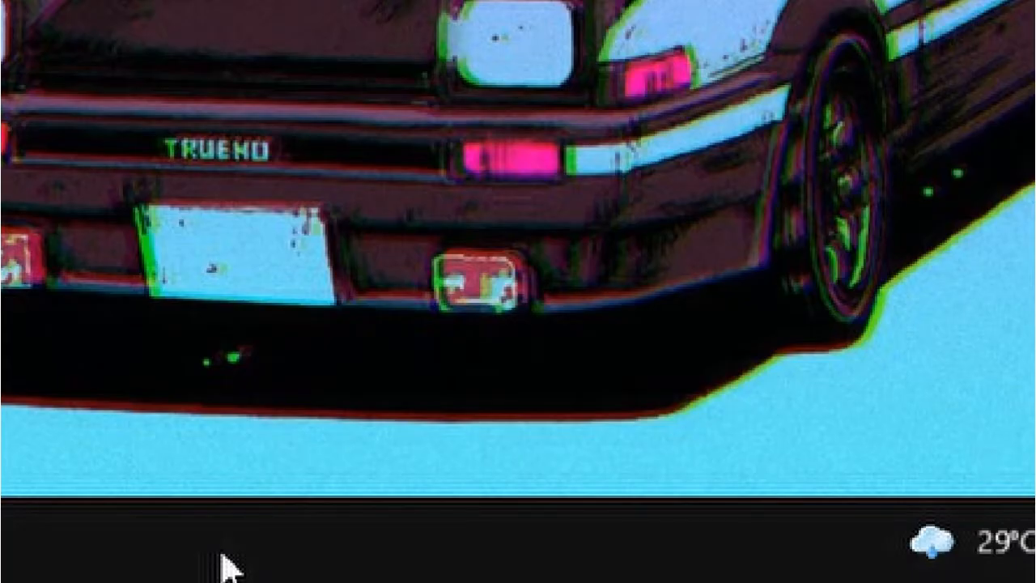
# Open Task Manager and switch it to the compact view with fewer details
pyautogui.rightClick(222, 567)
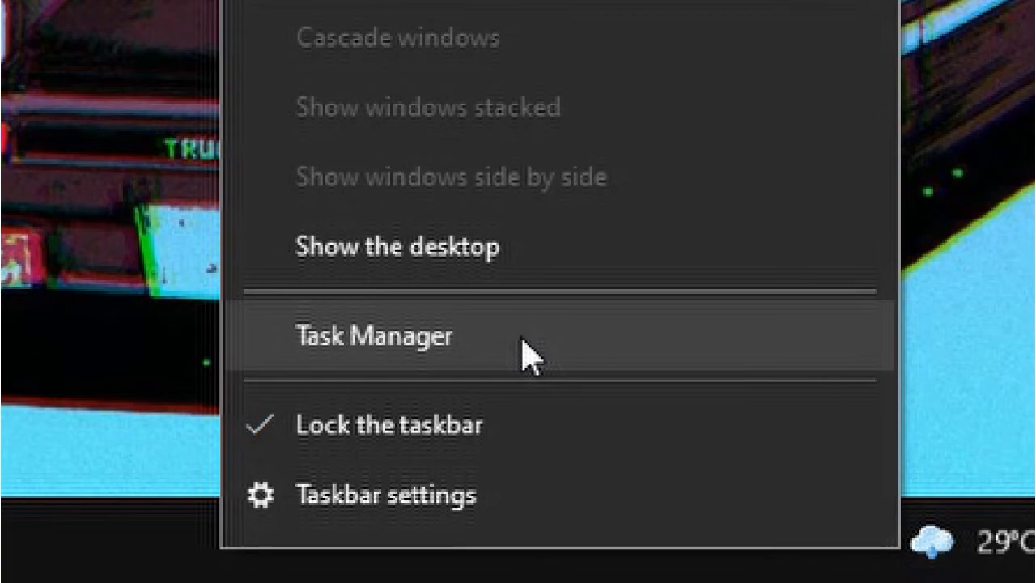
pyautogui.click(428, 359)
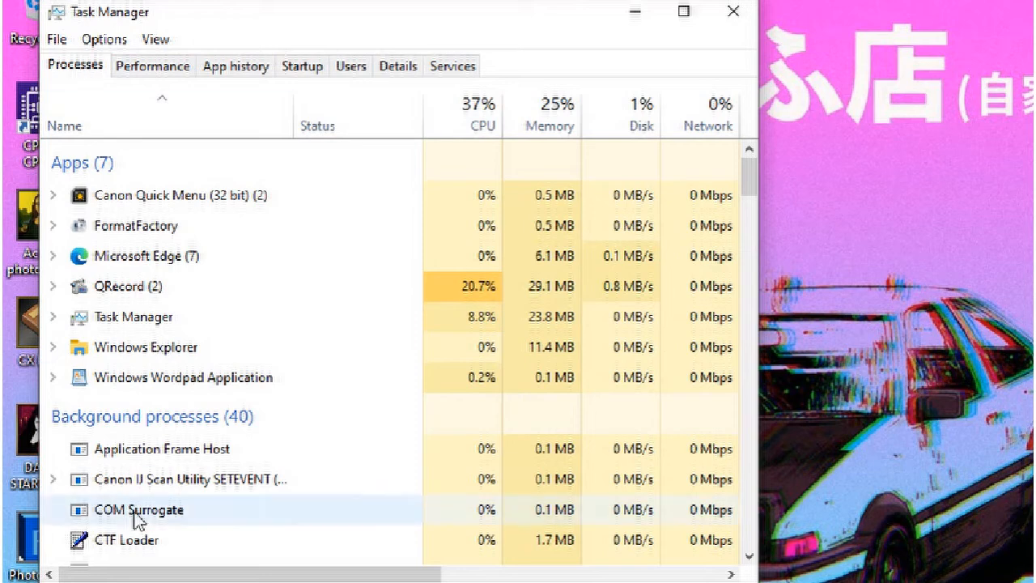
pyautogui.click(106, 582)
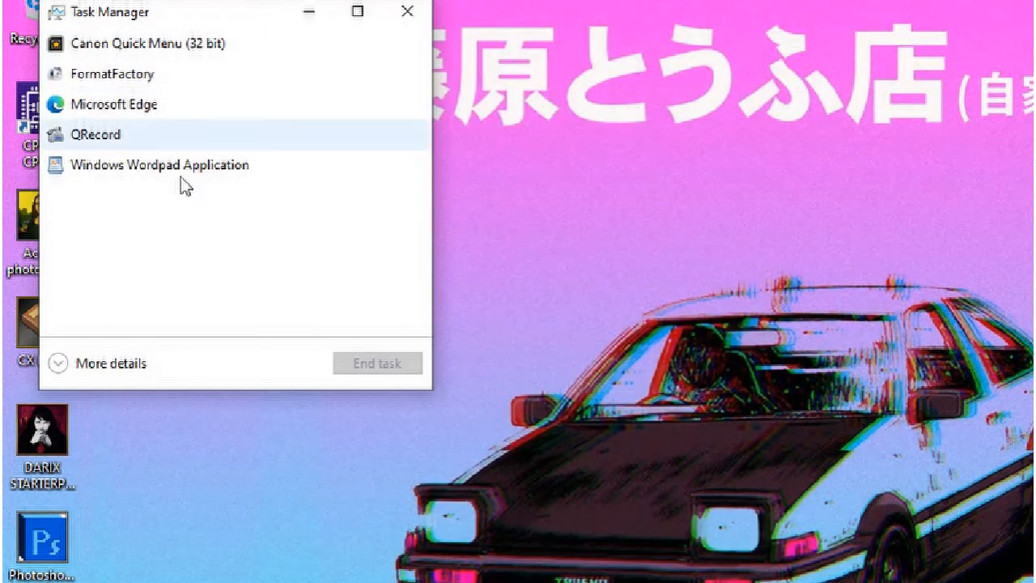
# Expand Task Manager to its detailed view, review the programs that launch at startup, and close Task Manager
pyautogui.click(105, 364)
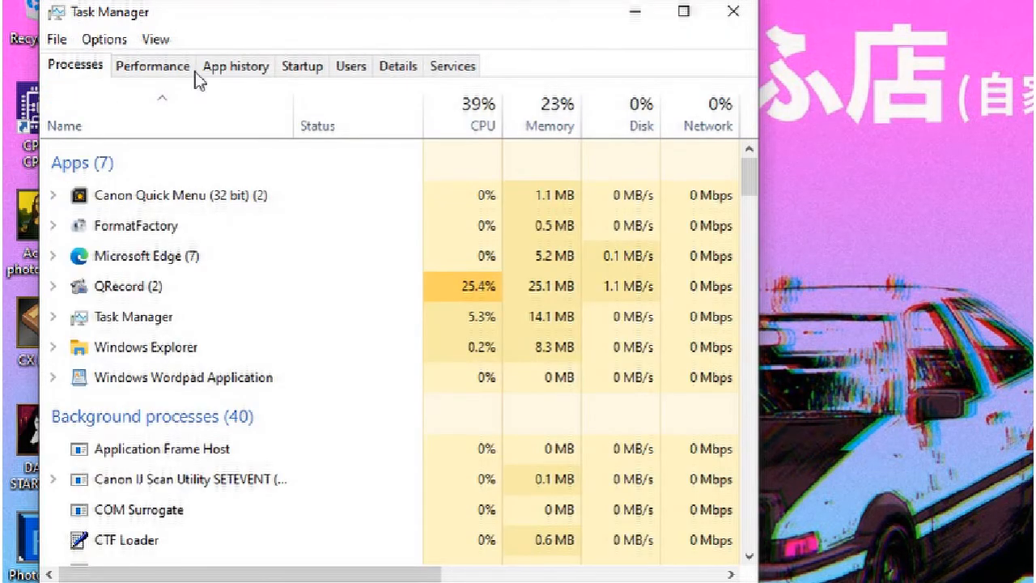
pyautogui.click(294, 68)
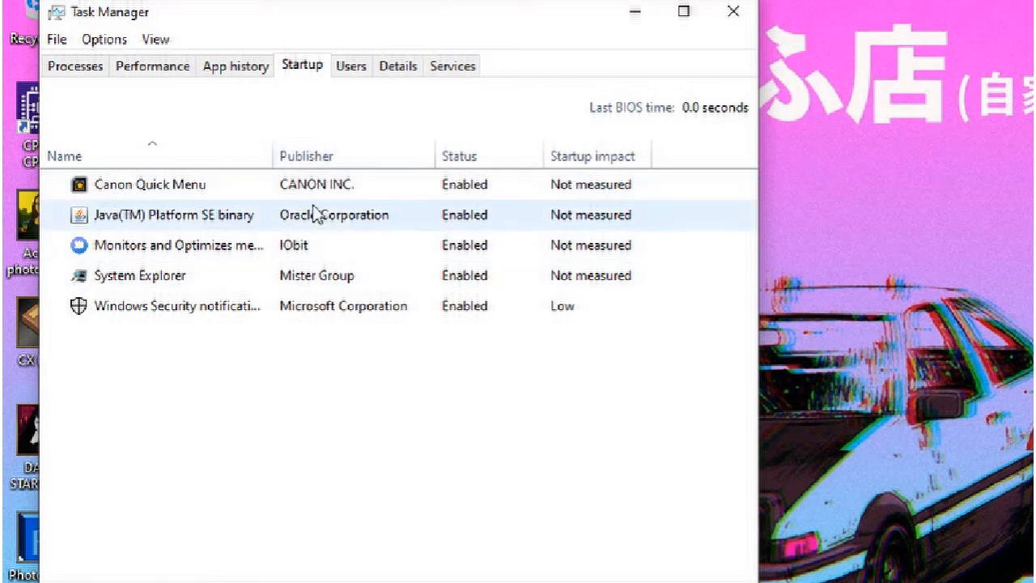
pyautogui.click(171, 218)
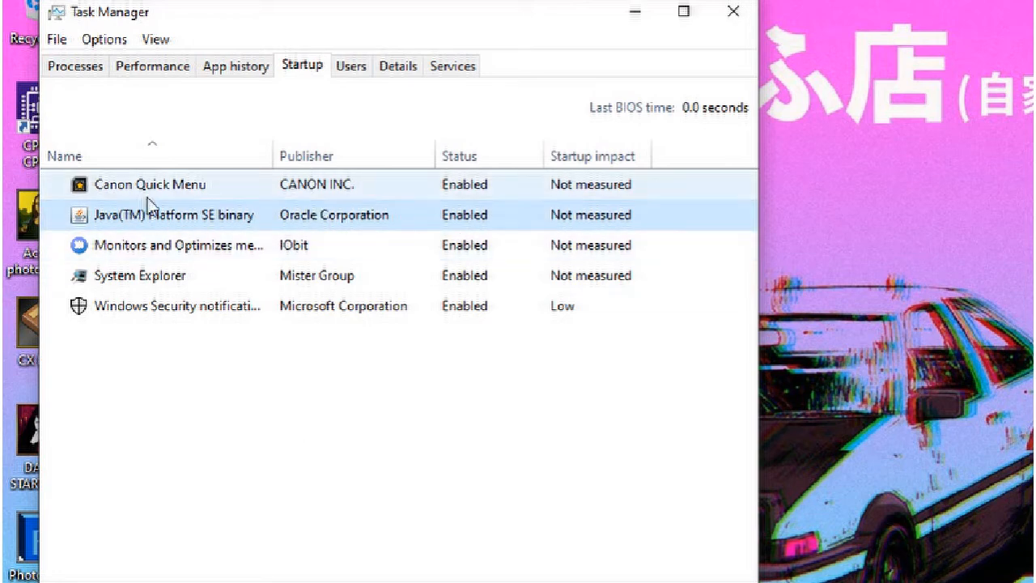
pyautogui.click(235, 247)
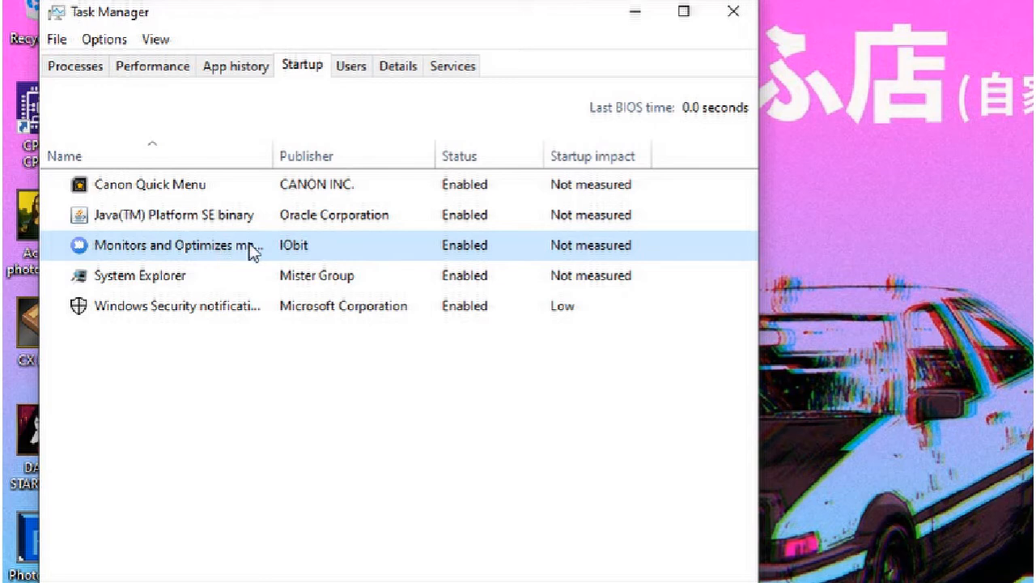
pyautogui.click(266, 292)
pyautogui.click(241, 326)
pyautogui.click(196, 191)
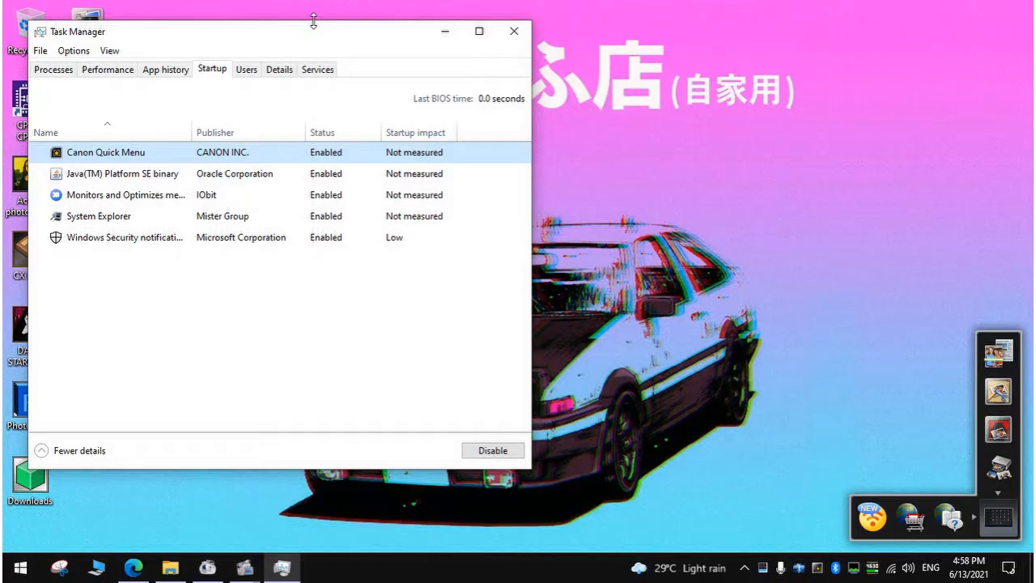
pyautogui.moveTo(448, 12); pyautogui.dragTo(641, 42)
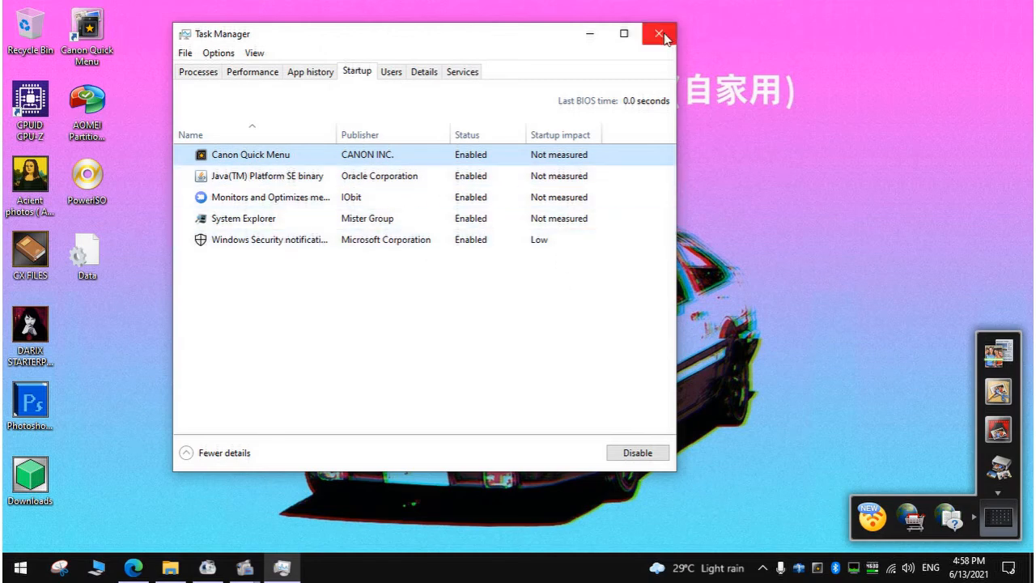
pyautogui.click(663, 36)
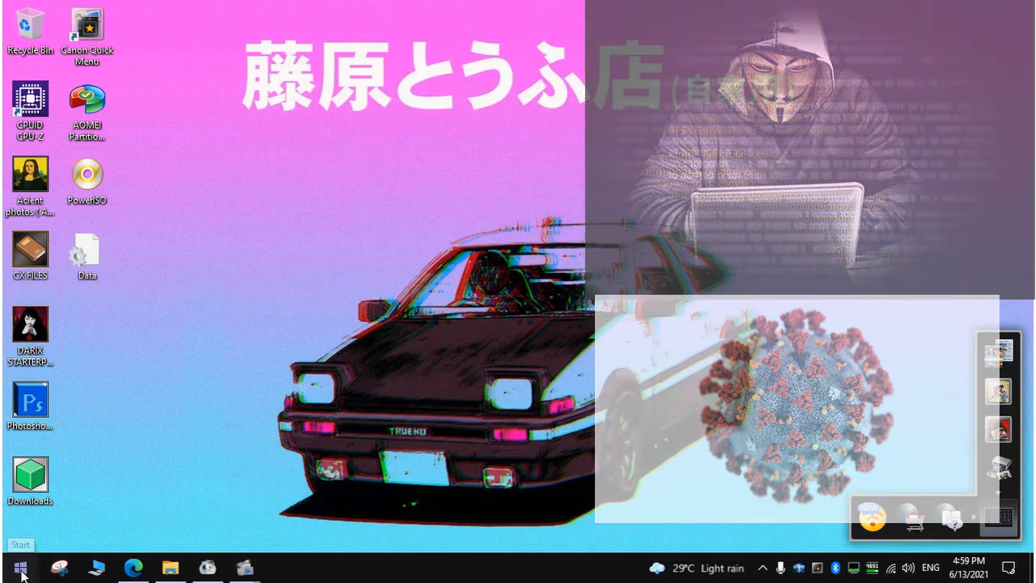
# Retry the Windows Update check in the Update & Security settings and close Settings
pyautogui.click(21, 568)
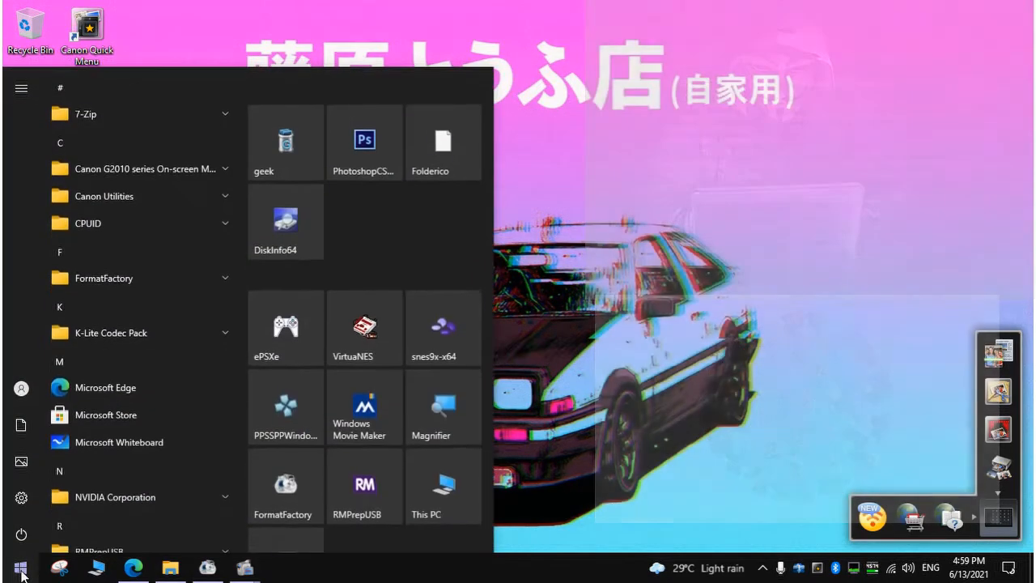
pyautogui.click(32, 491)
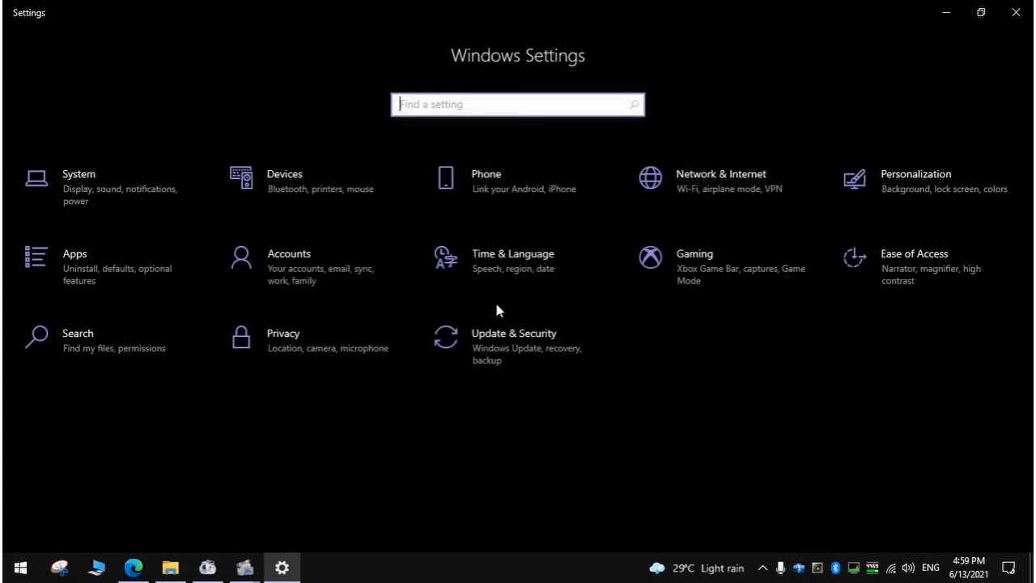
pyautogui.click(515, 352)
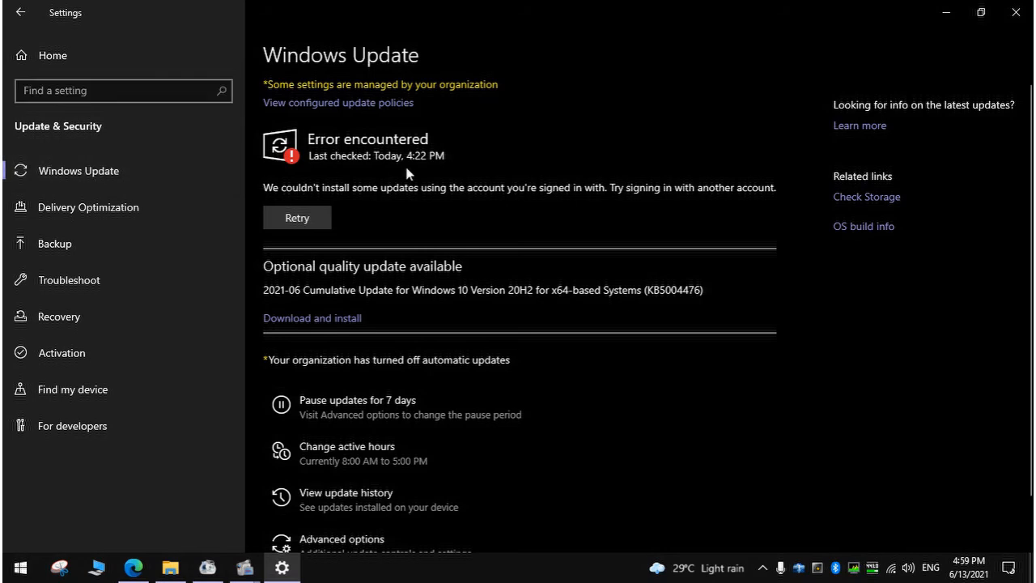
pyautogui.click(273, 222)
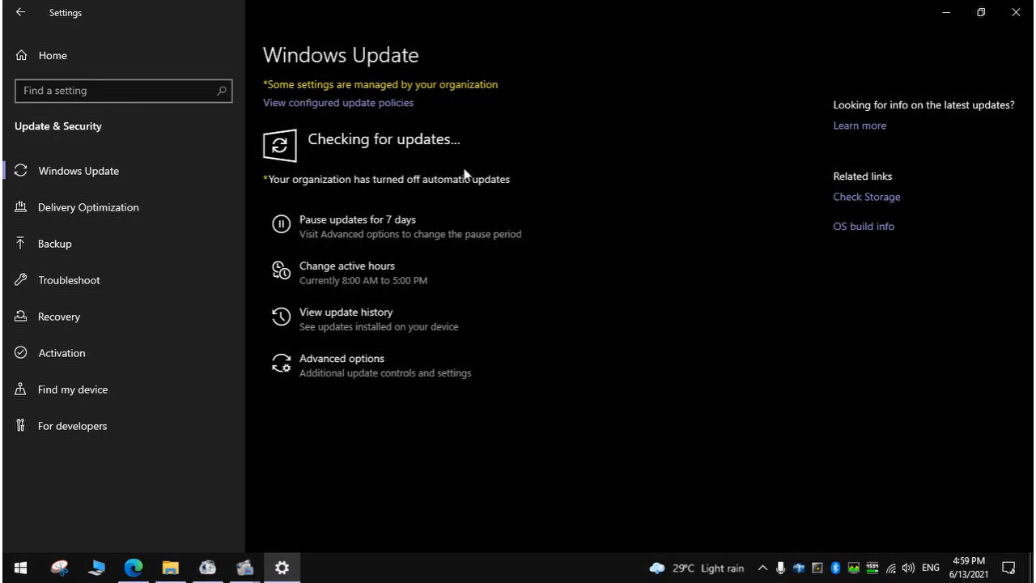
pyautogui.click(1012, 13)
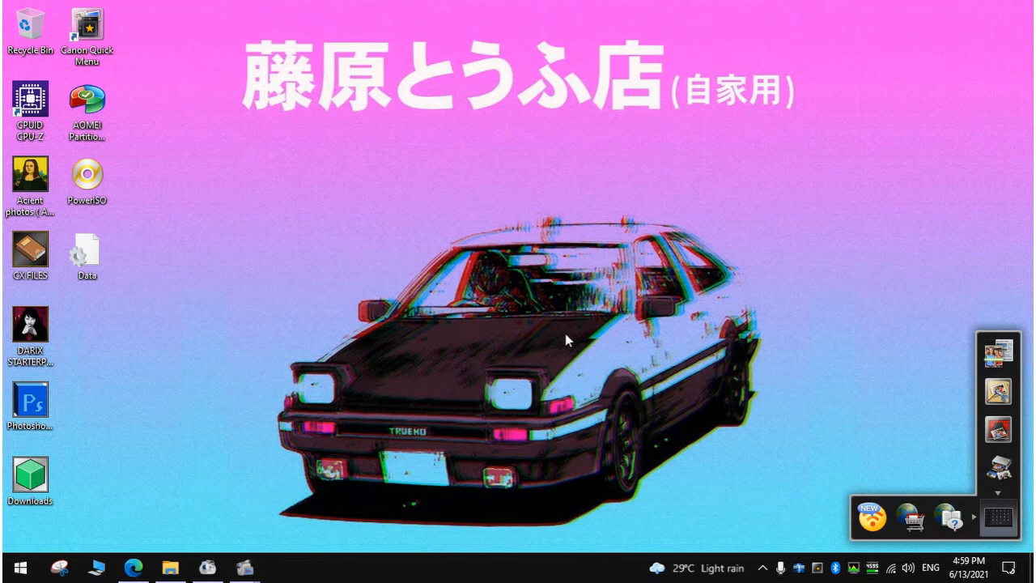